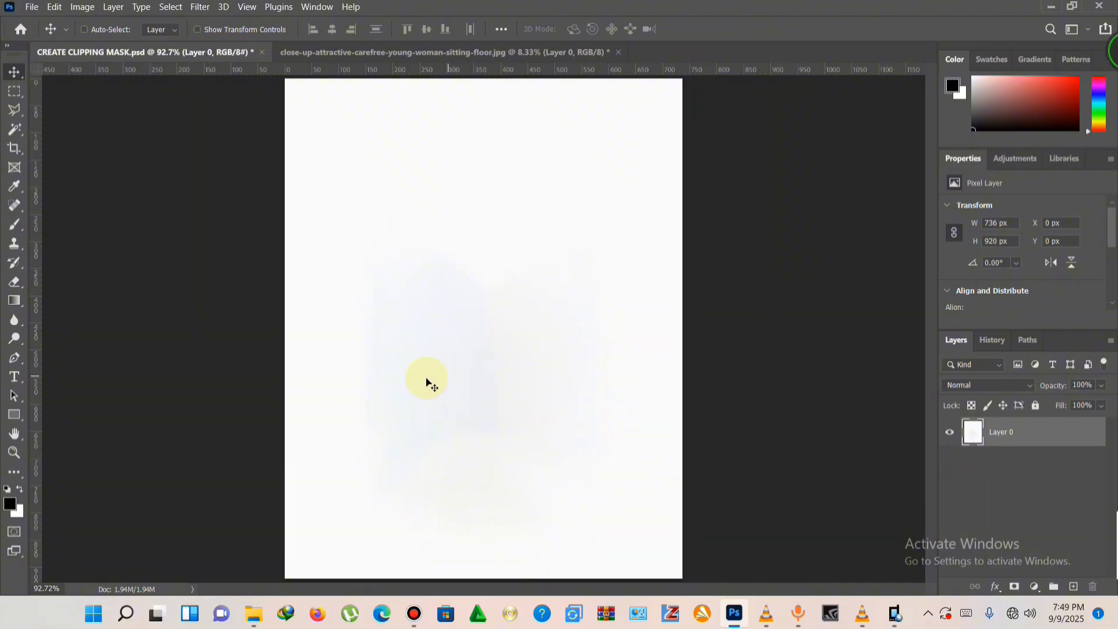
- Draw a black rounded rectangle about 320 by 369 px with a 50 px corner radius on the right half of the canvas
{"action": "left_click", "coordinate": [17, 417]}
{"action": "left_click", "coordinate": [70, 415]}
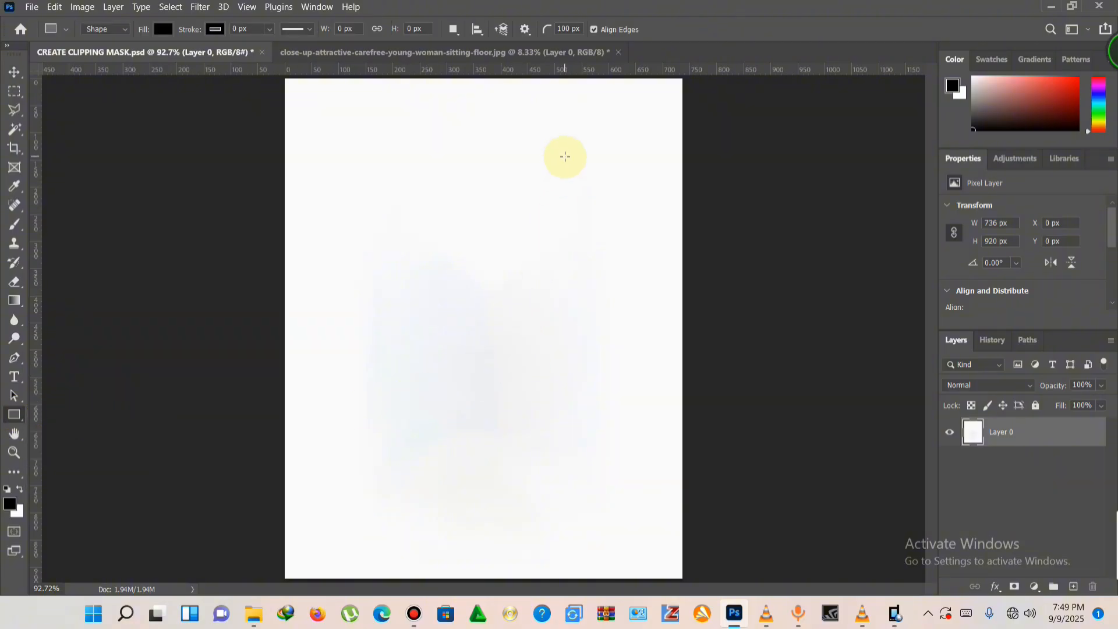
{"action": "left_click", "coordinate": [563, 28]}
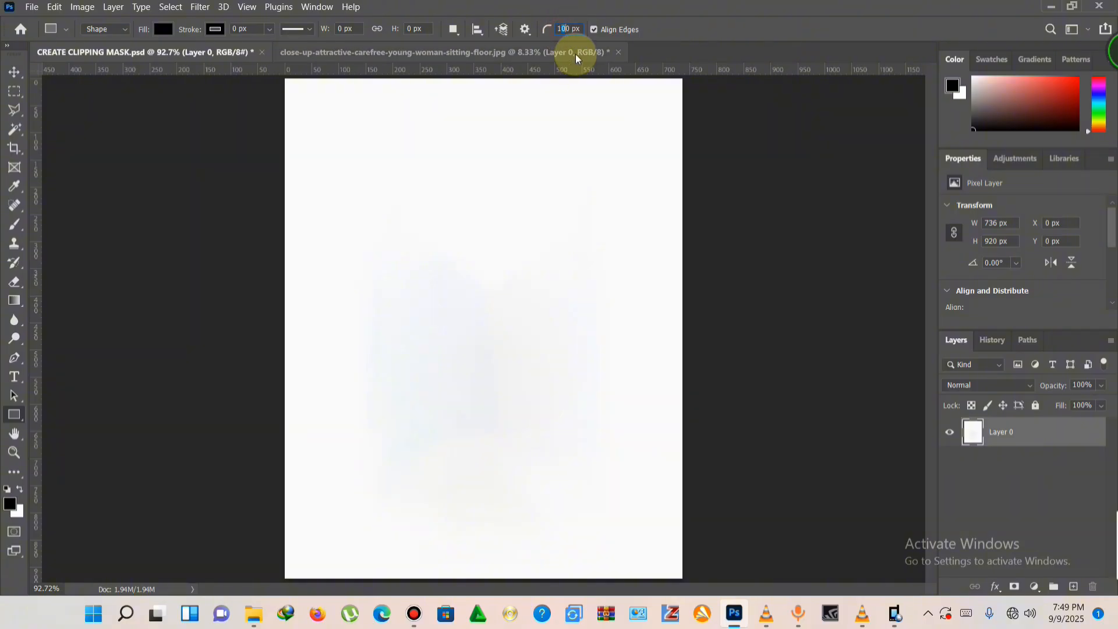
{"action": "type", "text": "0"}
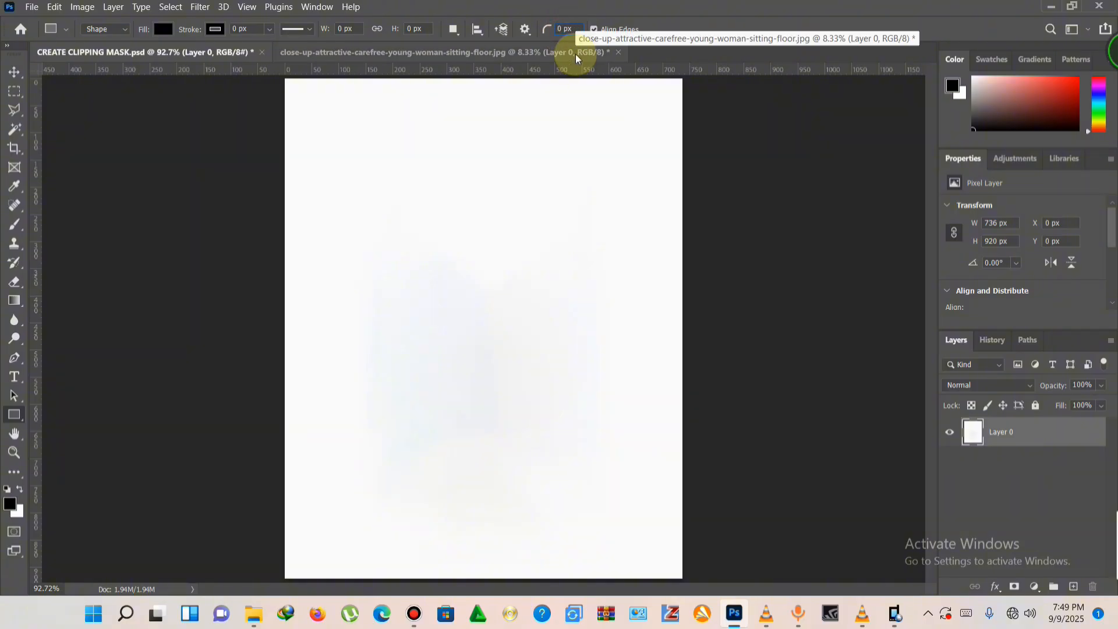
{"action": "type", "text": "50"}
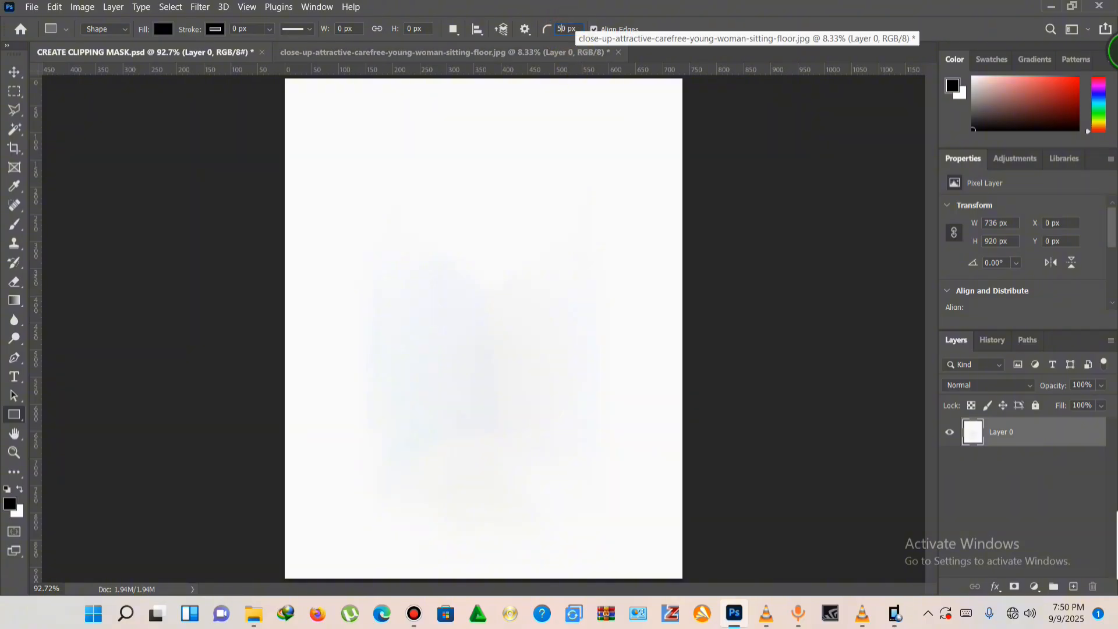
{"action": "left_click_drag", "start_coordinate": [479, 283], "coordinate": [651, 484]}
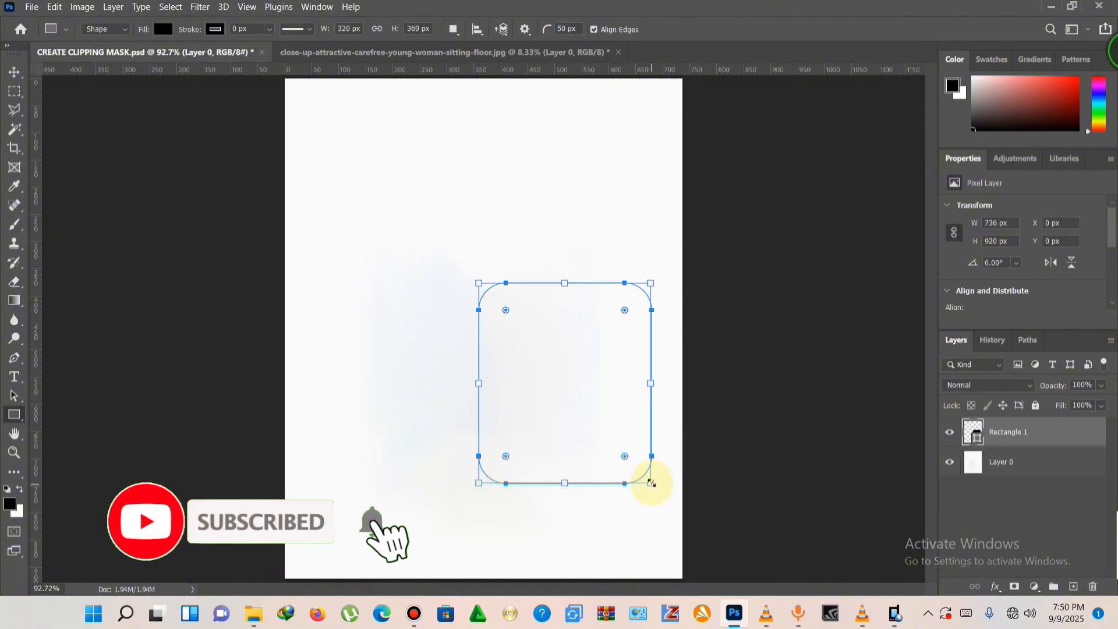
- Move the black rounded rectangle slightly up and left, to about X 343 px and Y 304 px
{"action": "left_click", "coordinate": [14, 72]}
{"action": "left_click", "coordinate": [540, 379]}
{"action": "left_click_drag", "start_coordinate": [540, 379], "coordinate": [528, 338]}
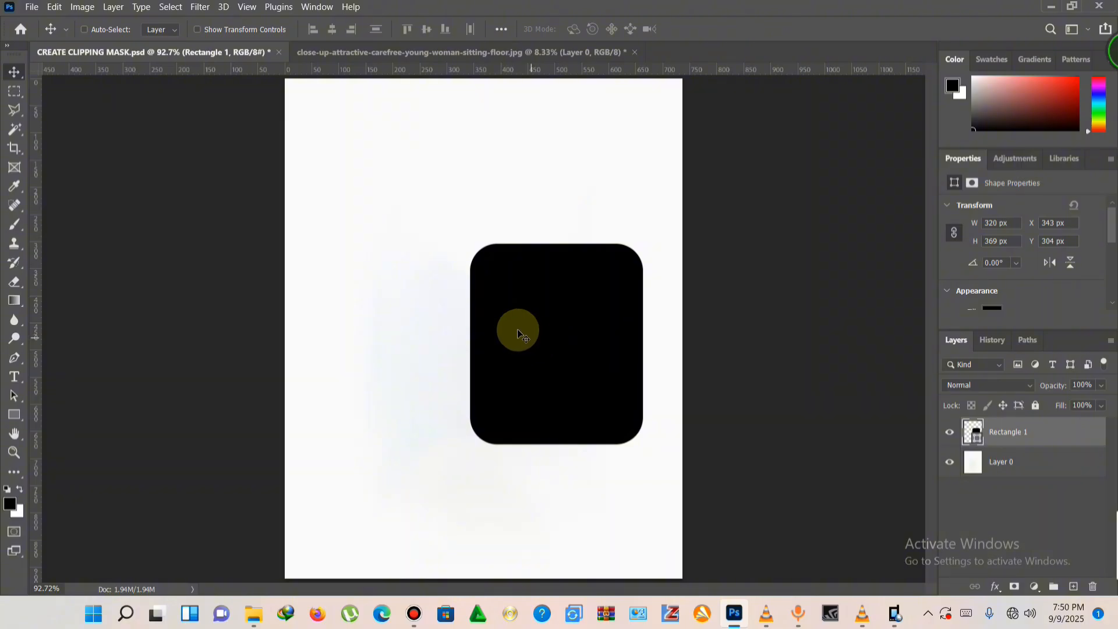
- Place the image close-up-attractive-carefree-young-woman-sitting-floor from the Desktop folder SAMPLE HD as an embedded object
{"action": "left_click", "coordinate": [33, 8]}
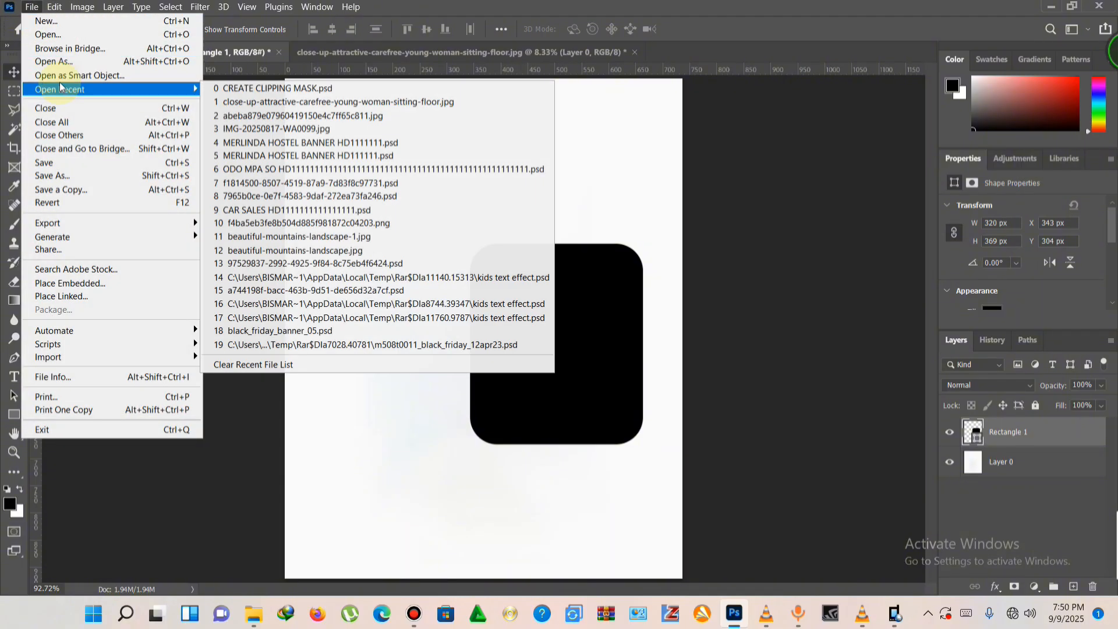
{"action": "left_click", "coordinate": [111, 286]}
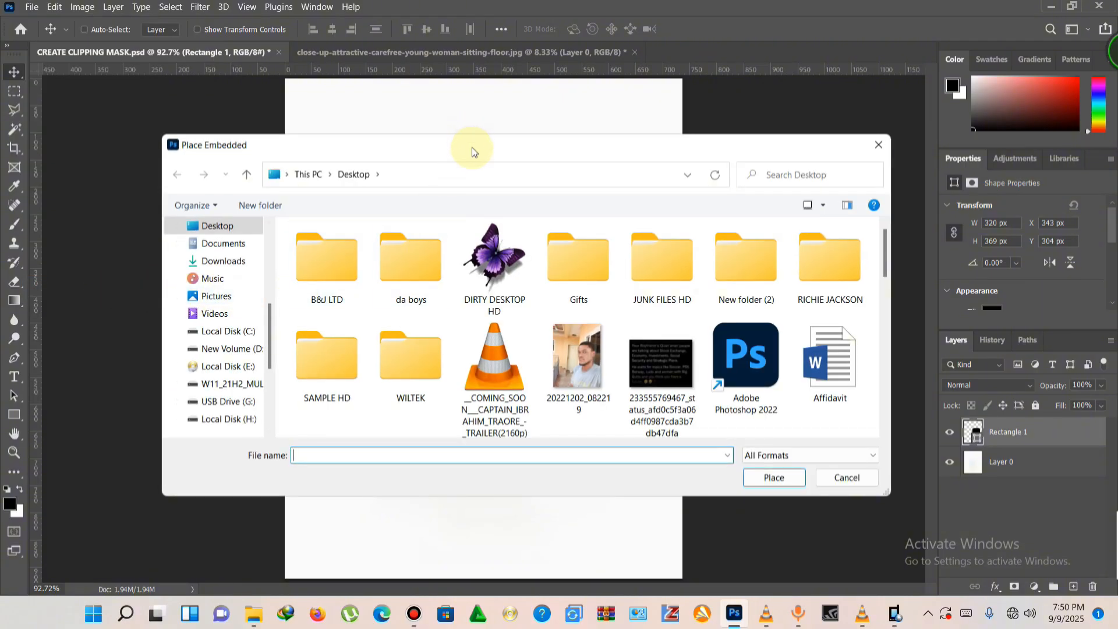
{"action": "left_click_drag", "start_coordinate": [472, 148], "coordinate": [477, 151]}
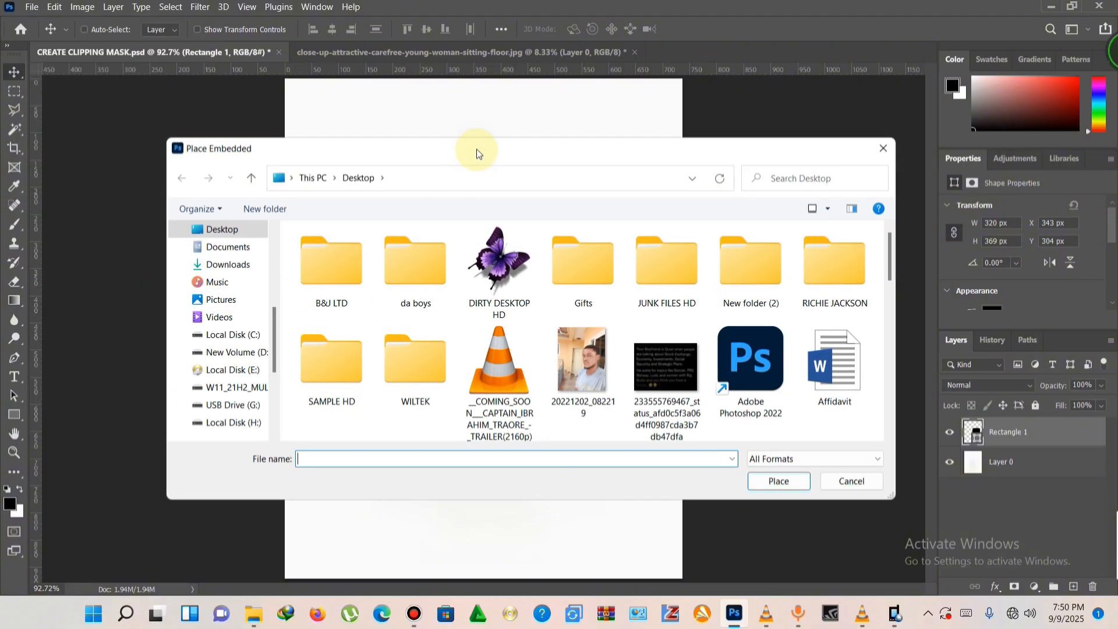
{"action": "left_click", "coordinate": [247, 231]}
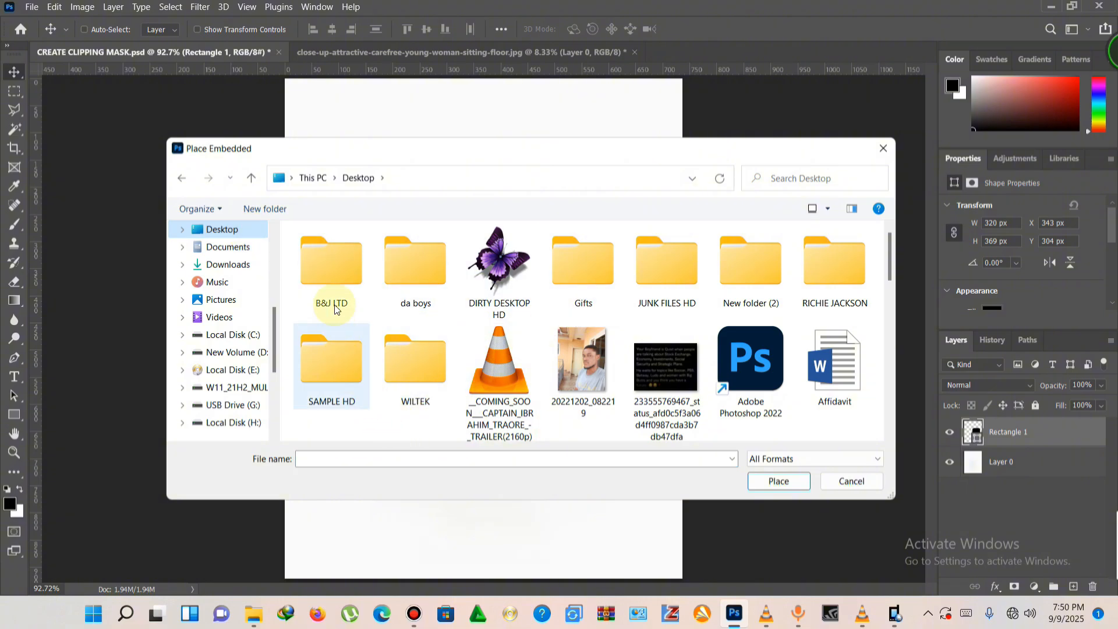
{"action": "double_click", "coordinate": [334, 383]}
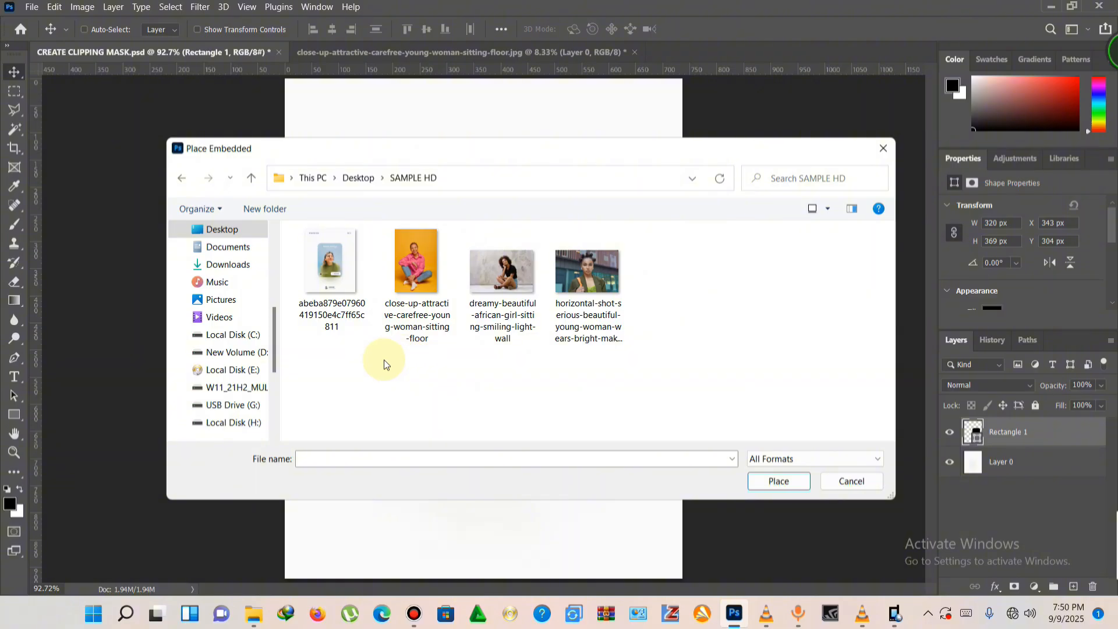
{"action": "left_click", "coordinate": [411, 301]}
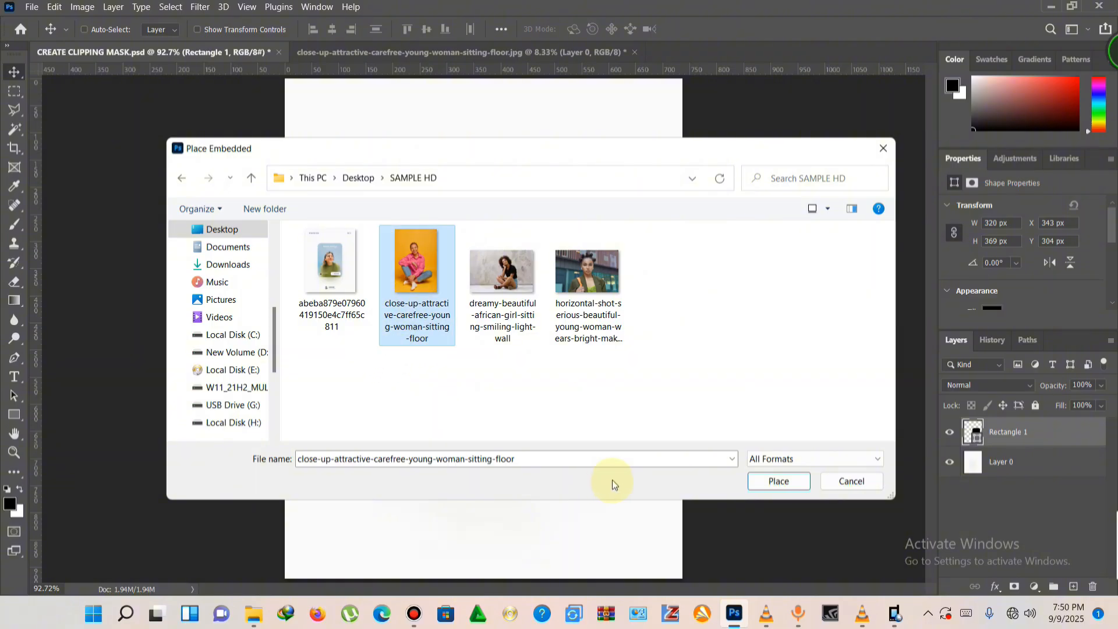
{"action": "left_click", "coordinate": [756, 484]}
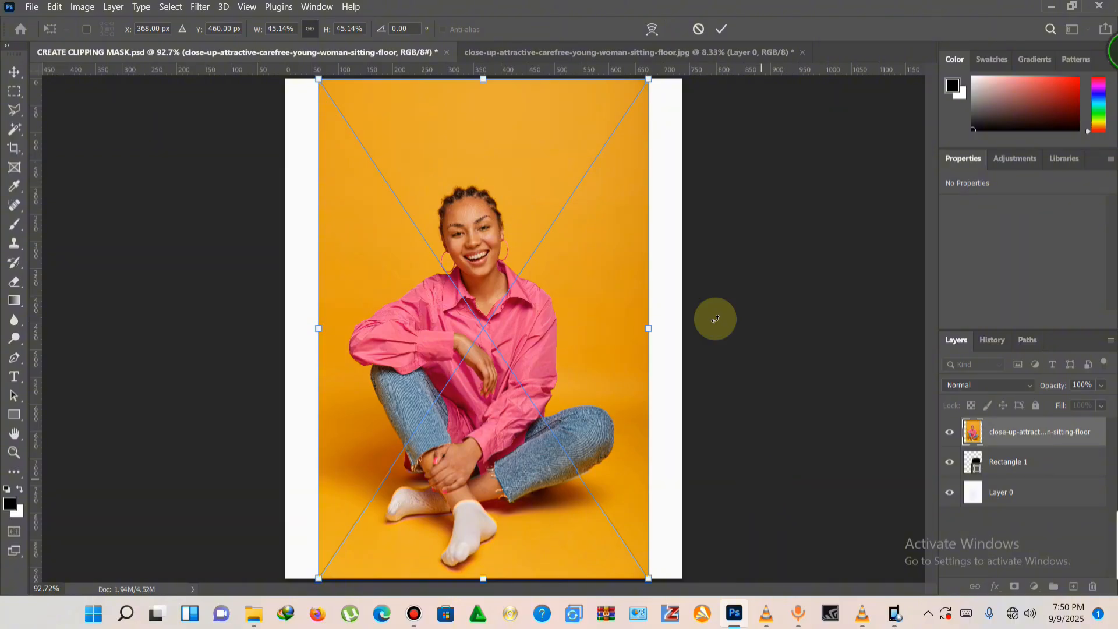
- Scale the placed photo to about 25% and position it so that it overlaps the left part of the black rectangle
{"action": "left_click_drag", "start_coordinate": [648, 80], "coordinate": [515, 314]}
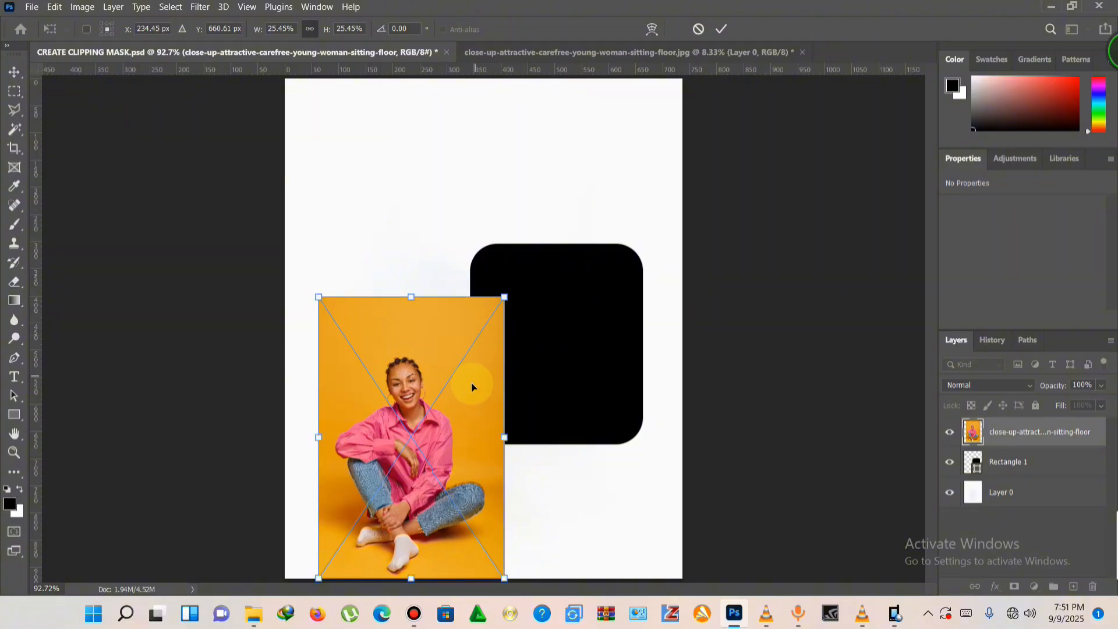
{"action": "left_click_drag", "start_coordinate": [448, 420], "coordinate": [469, 326]}
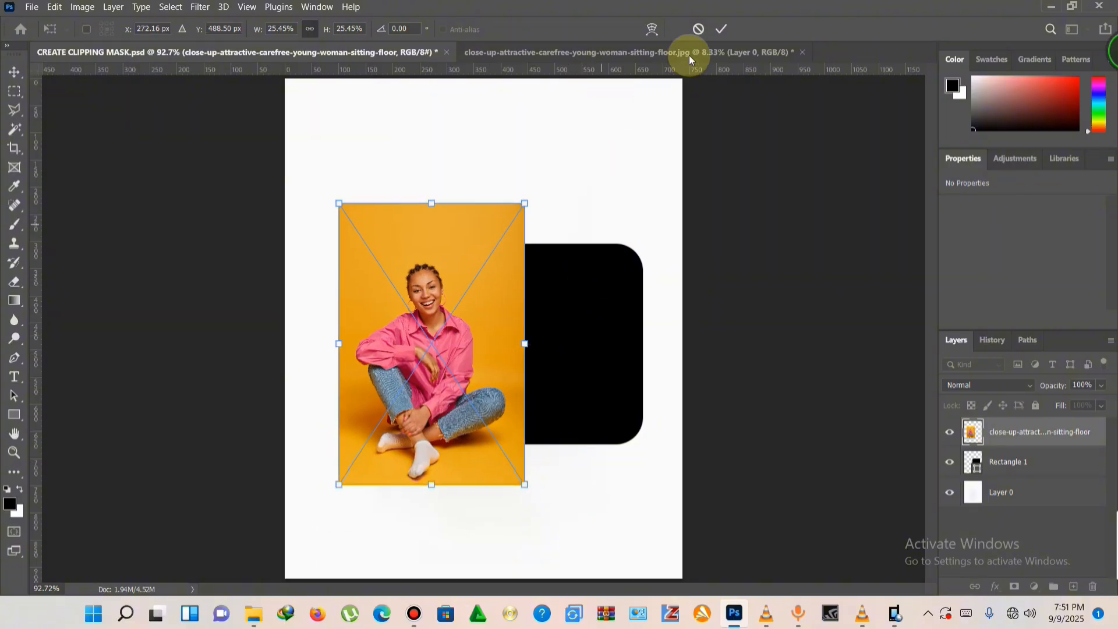
{"action": "left_click", "coordinate": [716, 30]}
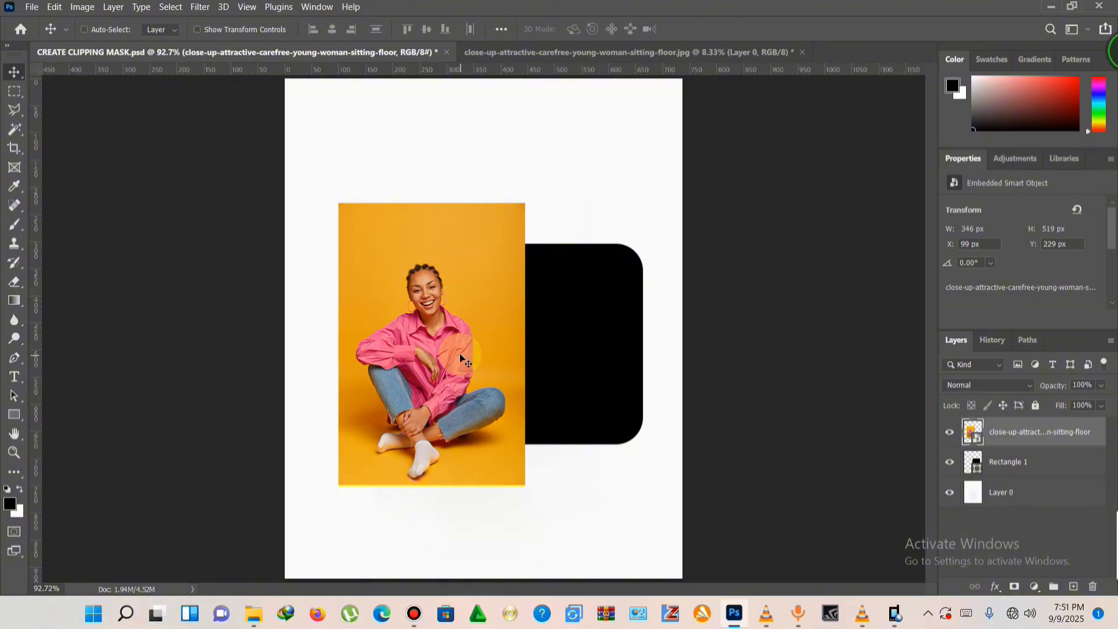
- Clip the woman's photo layer to the Rectangle 1 layer beneath it with a clipping mask
{"action": "left_click", "coordinate": [570, 398], "text": "ctrl"}
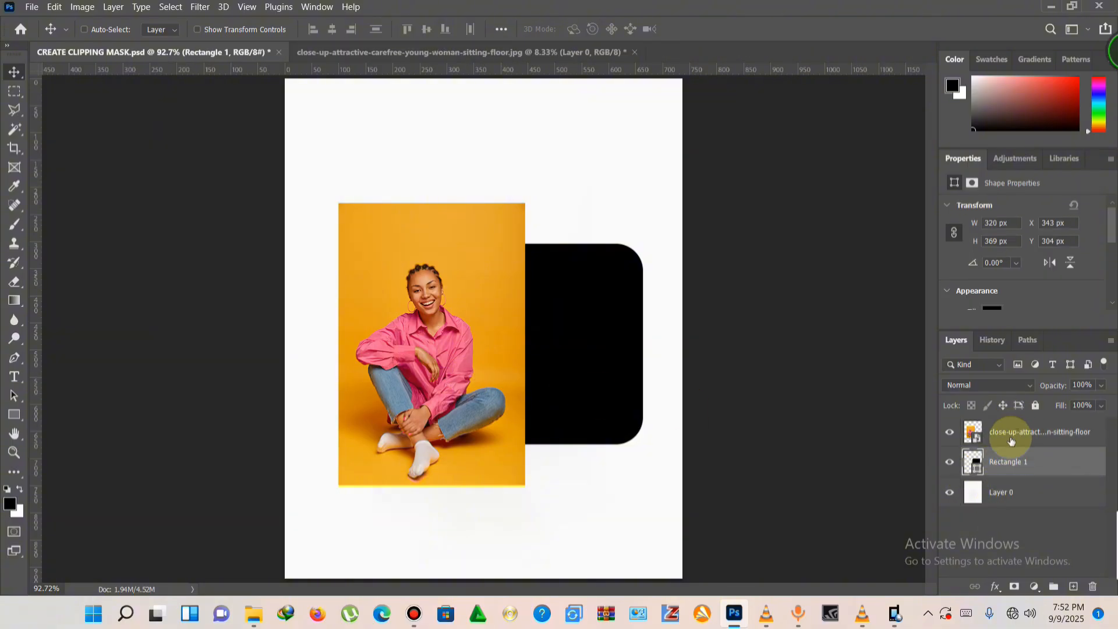
{"action": "left_click", "coordinate": [1030, 434]}
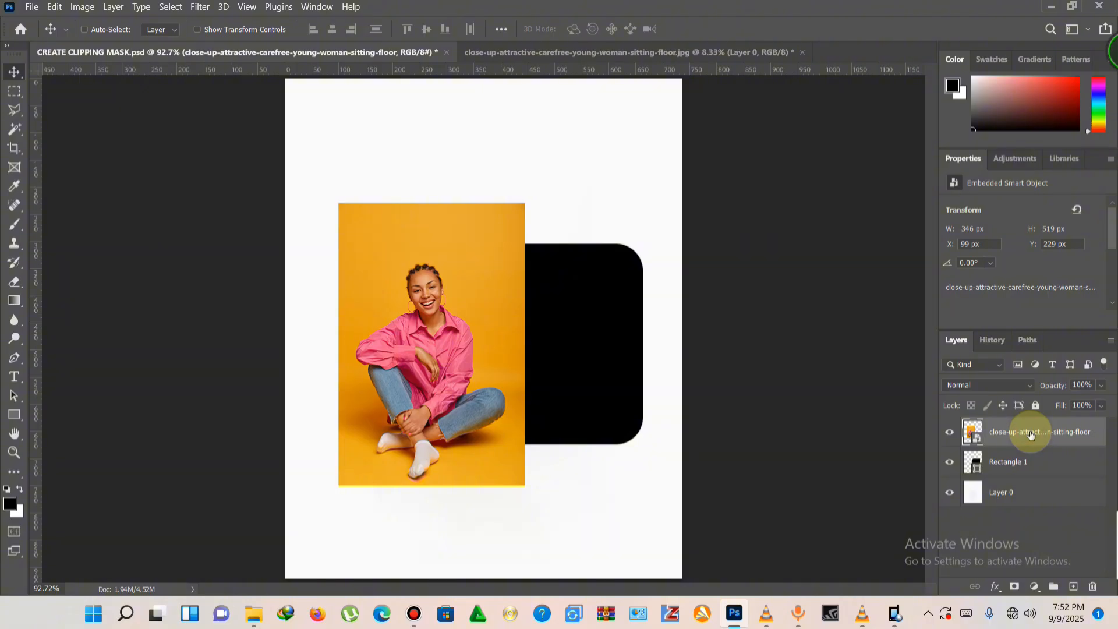
{"action": "left_click", "coordinate": [1052, 463]}
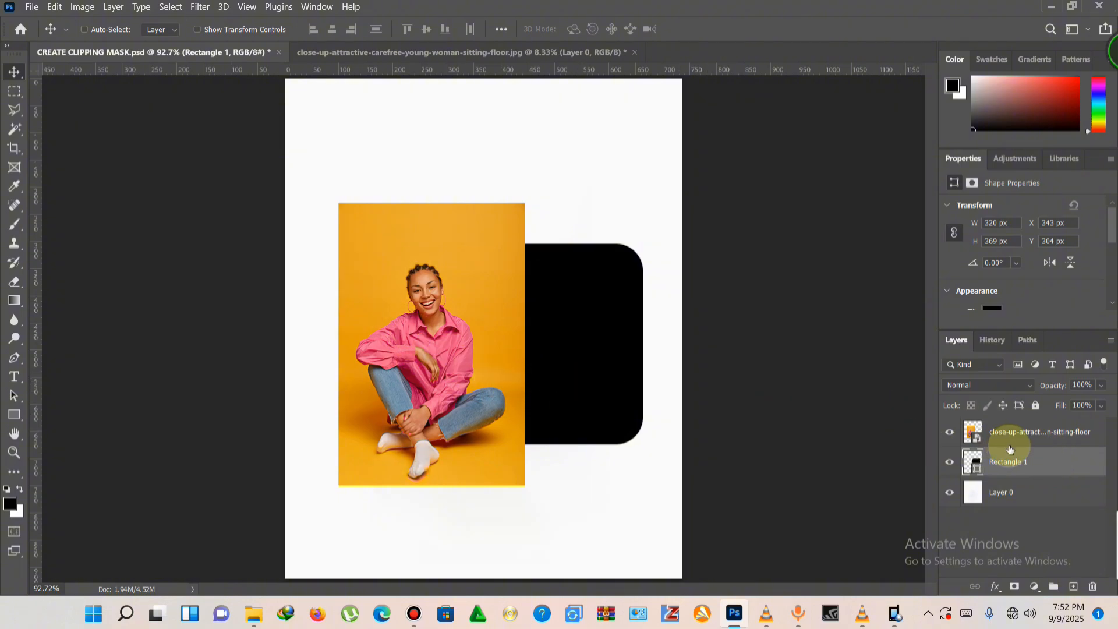
{"action": "left_click", "coordinate": [1049, 432]}
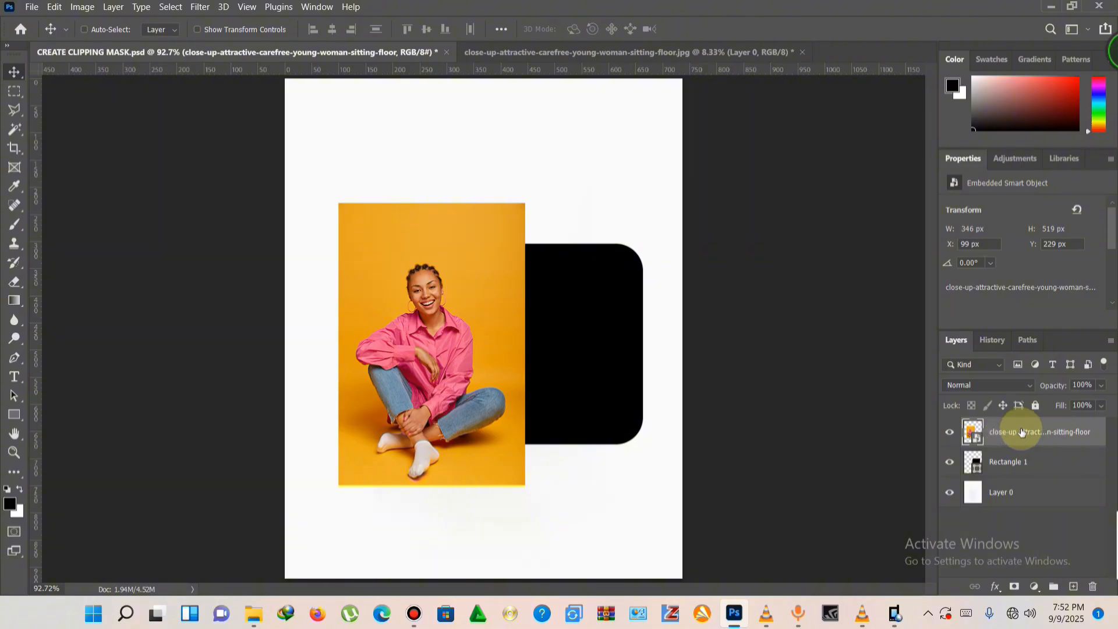
{"action": "right_click", "coordinate": [1088, 441]}
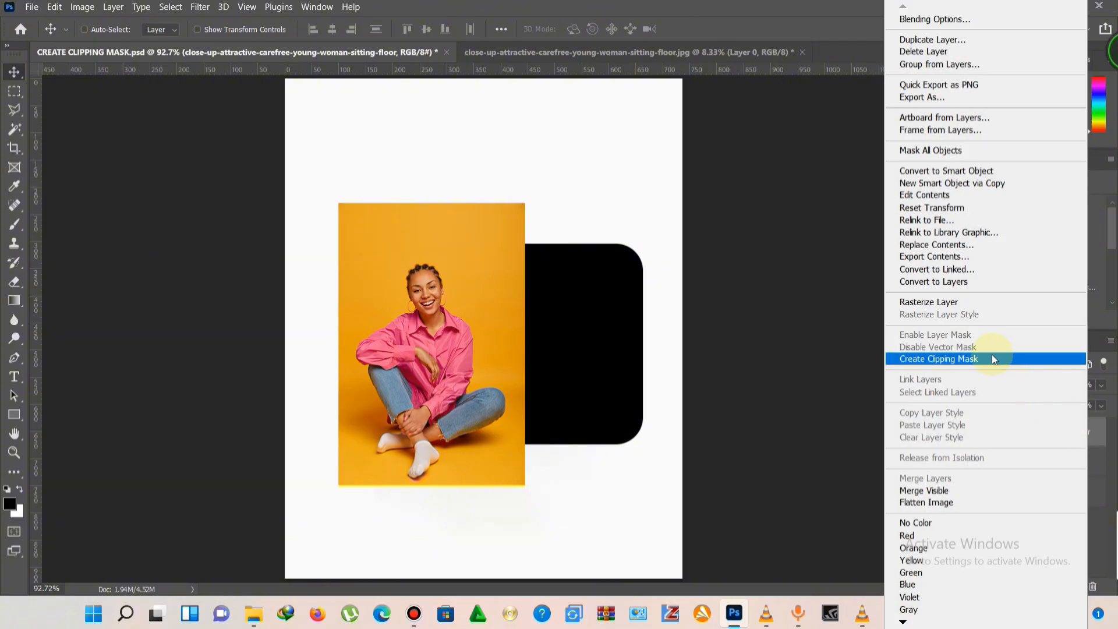
{"action": "left_click", "coordinate": [992, 357]}
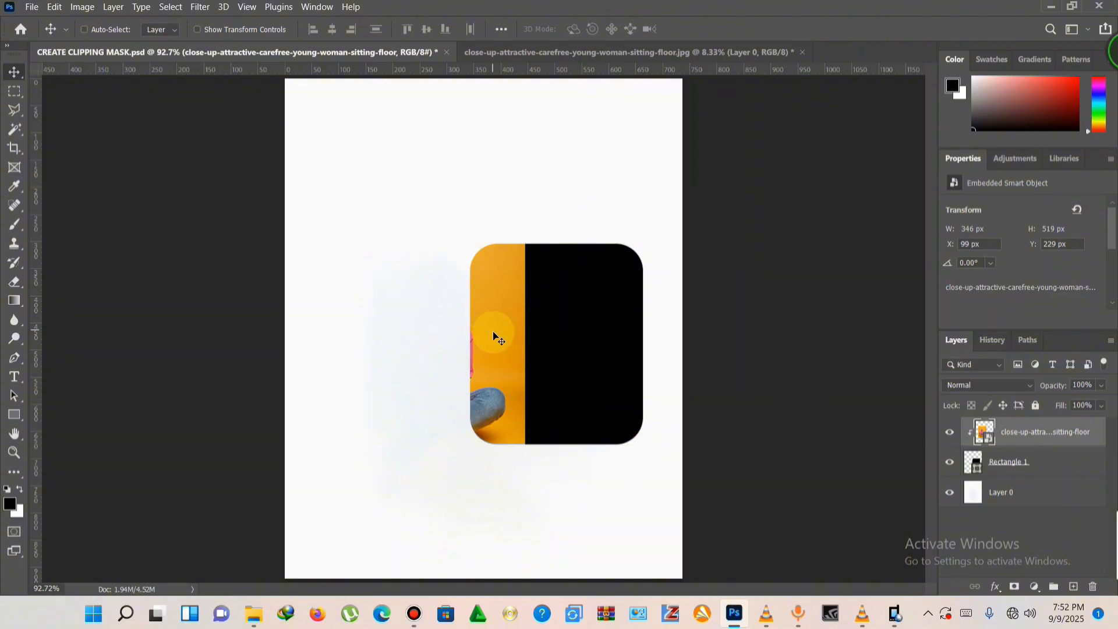
- Move the clipped photo right and up so that it fills the rounded rectangle
{"action": "left_click_drag", "start_coordinate": [517, 326], "coordinate": [634, 315]}
{"action": "scroll", "coordinate": [573, 361], "scroll_direction": "up", "scroll_amount": 4}
{"action": "left_click_drag", "start_coordinate": [568, 359], "coordinate": [565, 334]}
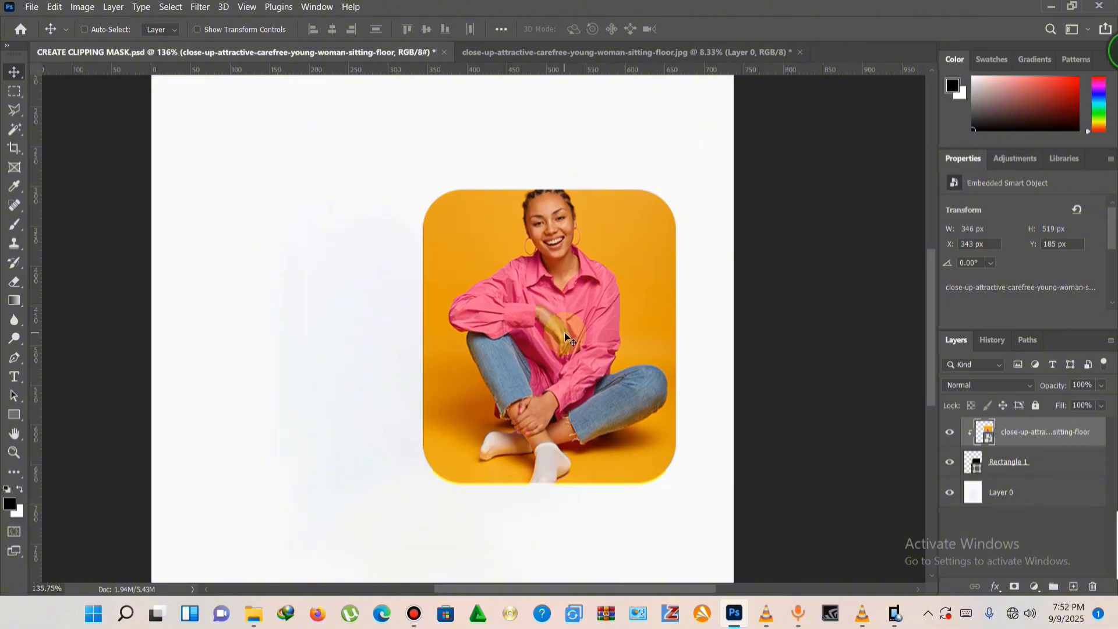
- Show the transform controls and scale the clipped photo to about 23.8% so the woman's whole head fits inside the rectangle
{"action": "left_click", "coordinate": [215, 30]}
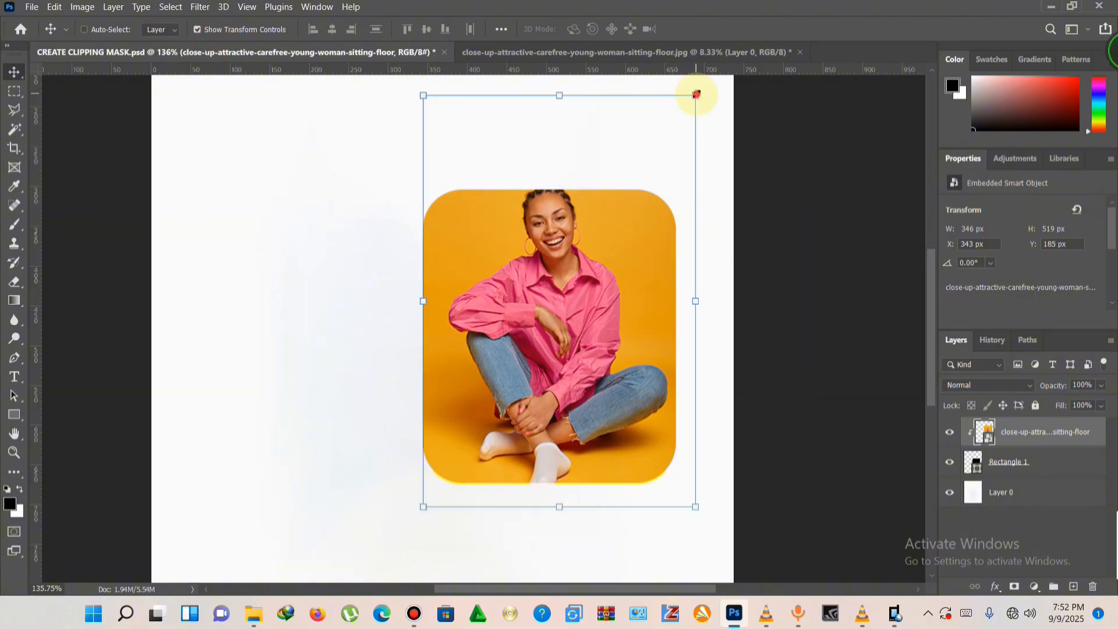
{"action": "left_click_drag", "start_coordinate": [696, 95], "coordinate": [678, 122]}
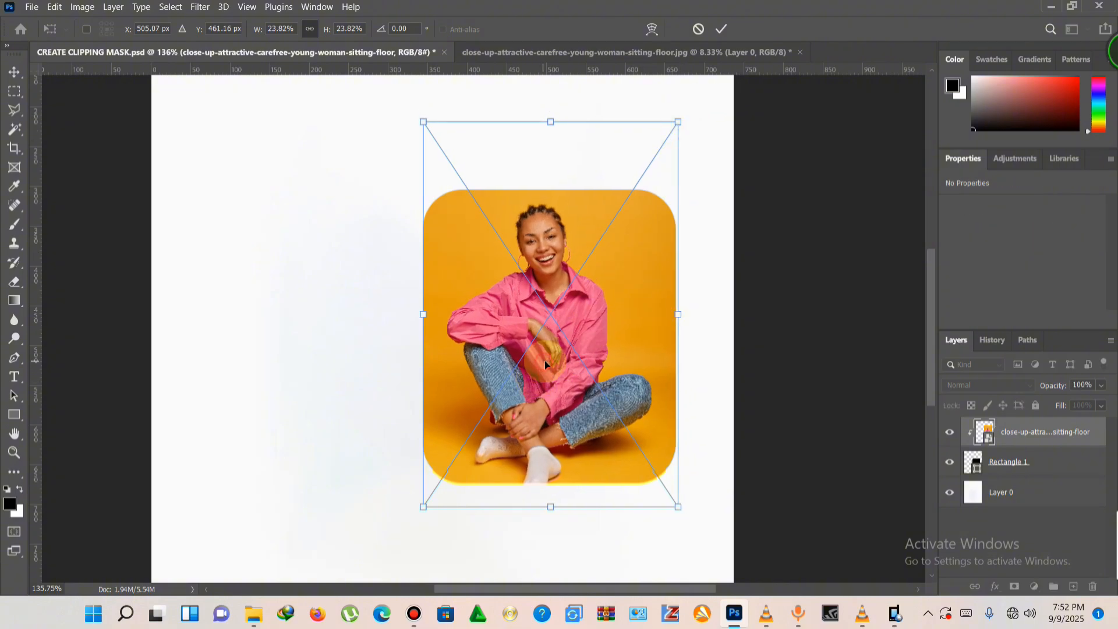
{"action": "left_click_drag", "start_coordinate": [545, 364], "coordinate": [543, 360]}
{"action": "left_click", "coordinate": [722, 29]}
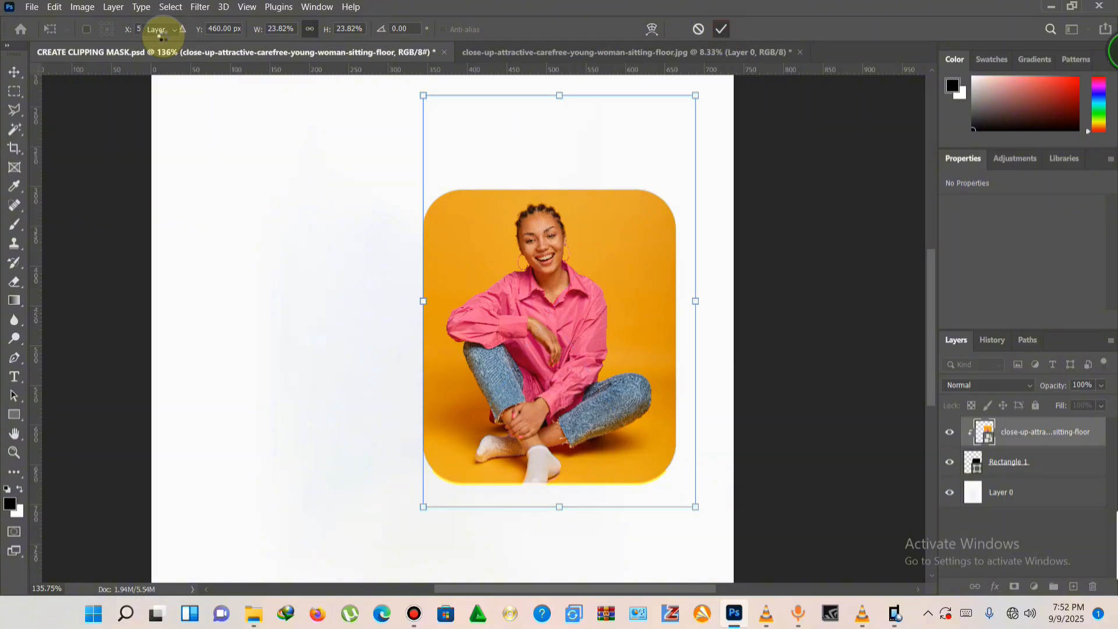
{"action": "scroll", "coordinate": [410, 248], "scroll_direction": "down", "scroll_amount": 2}
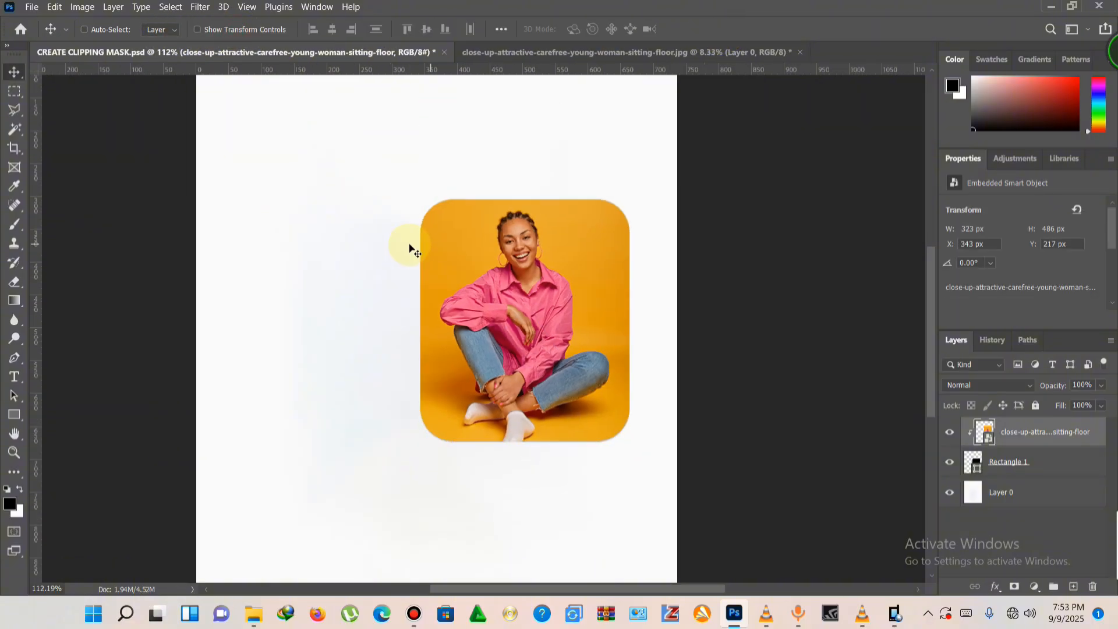
{"action": "scroll", "coordinate": [411, 248], "scroll_direction": "up", "scroll_amount": 2}
{"action": "scroll", "coordinate": [411, 248], "scroll_direction": "down", "scroll_amount": 2}
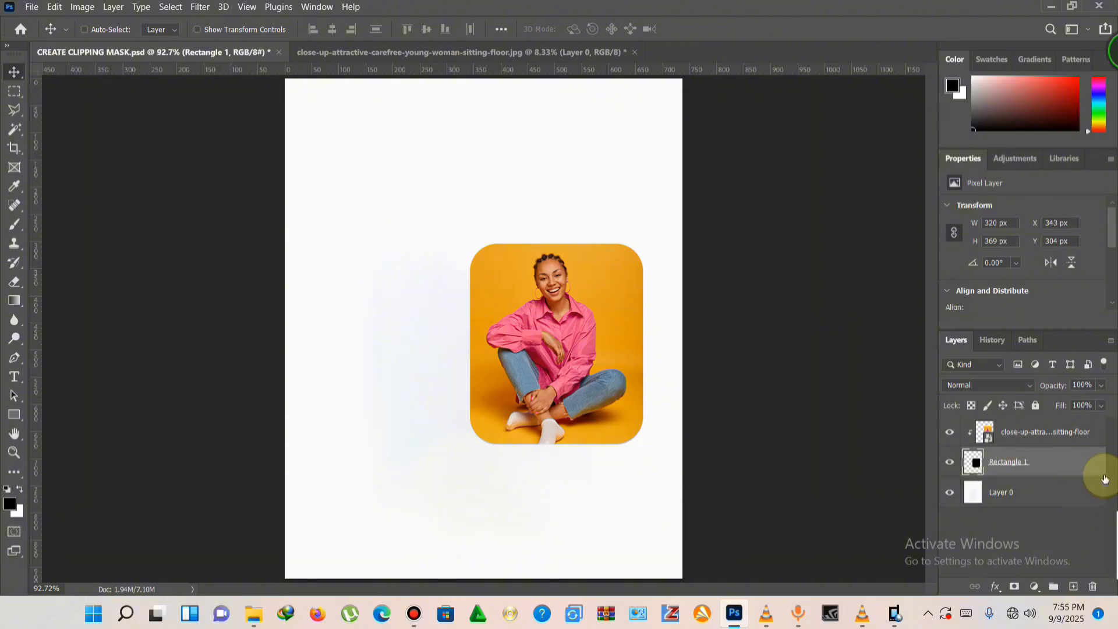
- Add a 10 px outside stroke to the Rectangle 1 layer and set its fill type to Gradient
{"action": "right_click", "coordinate": [1075, 469]}
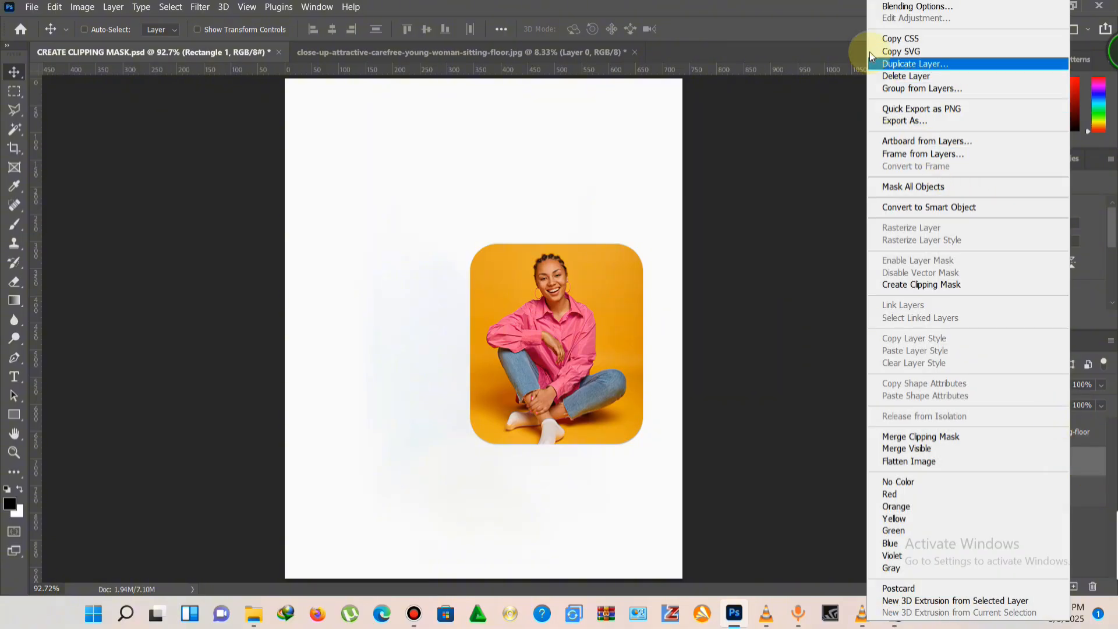
{"action": "left_click", "coordinate": [882, 7]}
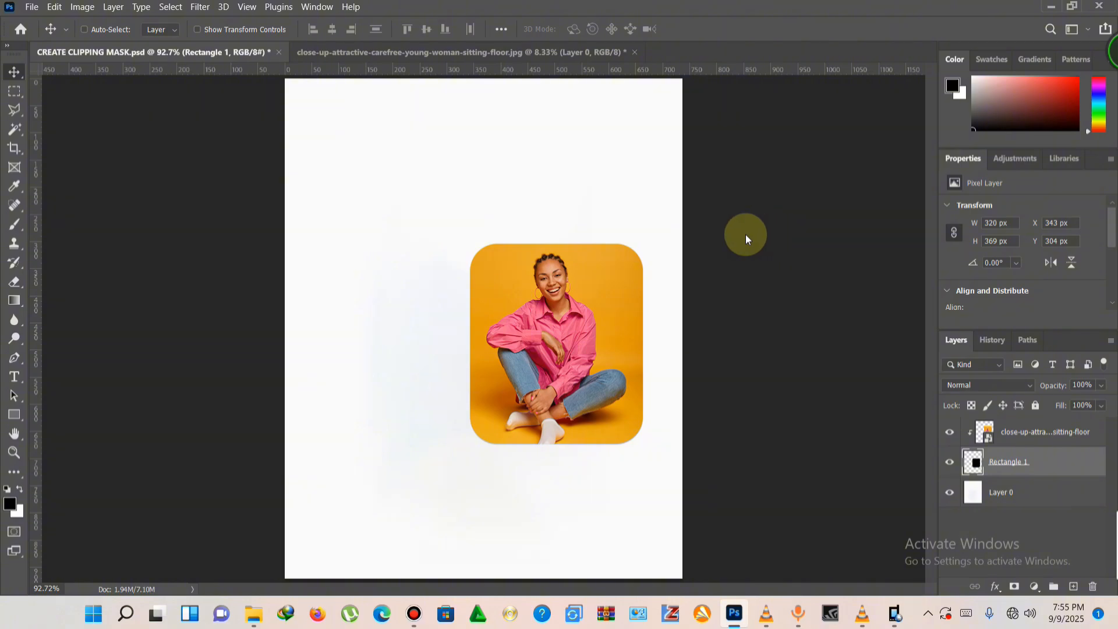
{"action": "left_click_drag", "start_coordinate": [509, 138], "coordinate": [823, 154]}
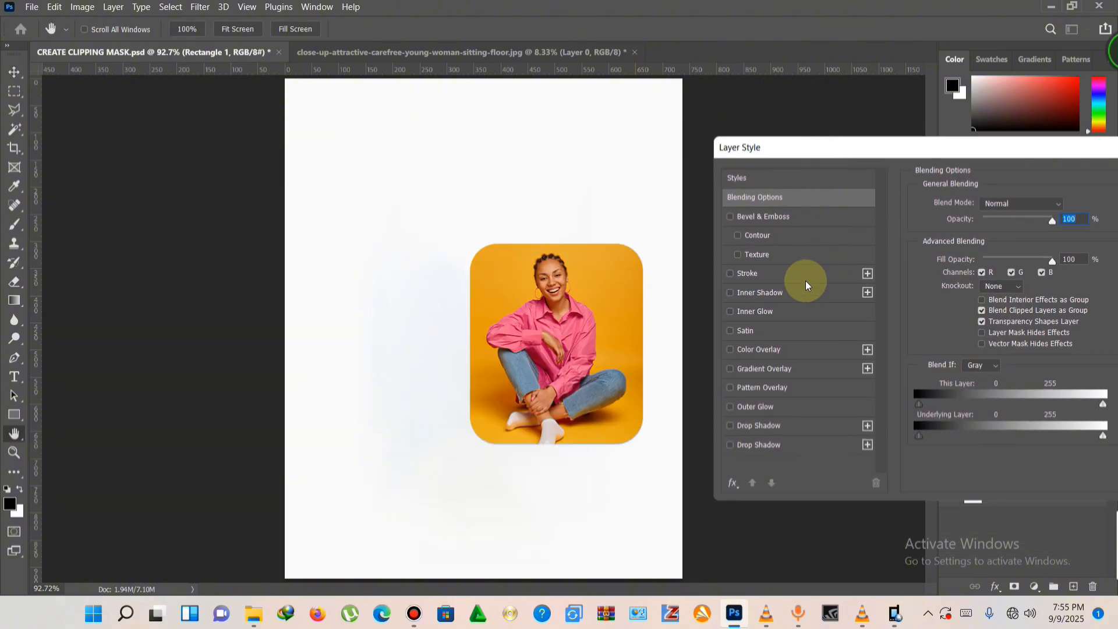
{"action": "left_click", "coordinate": [783, 273]}
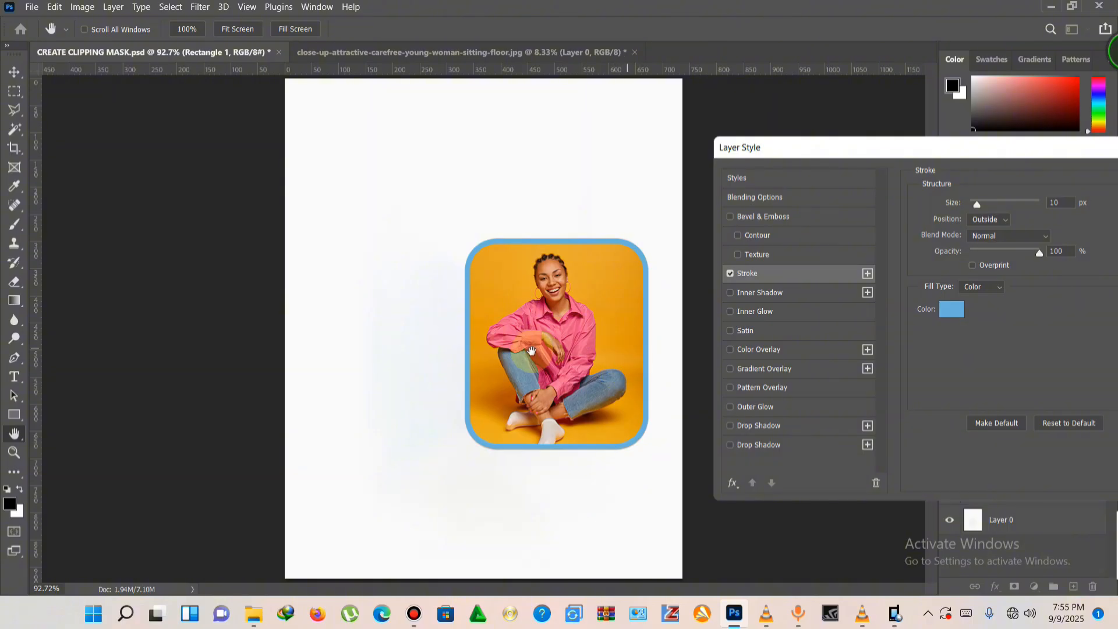
{"action": "left_click_drag", "start_coordinate": [980, 149], "coordinate": [939, 158]}
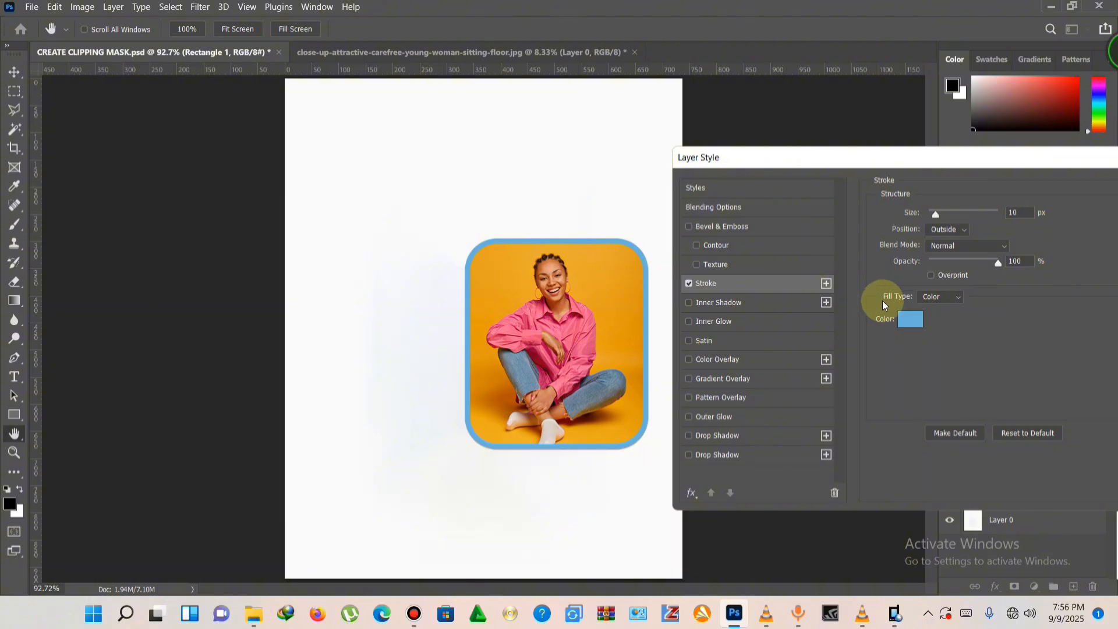
{"action": "left_click", "coordinate": [959, 299]}
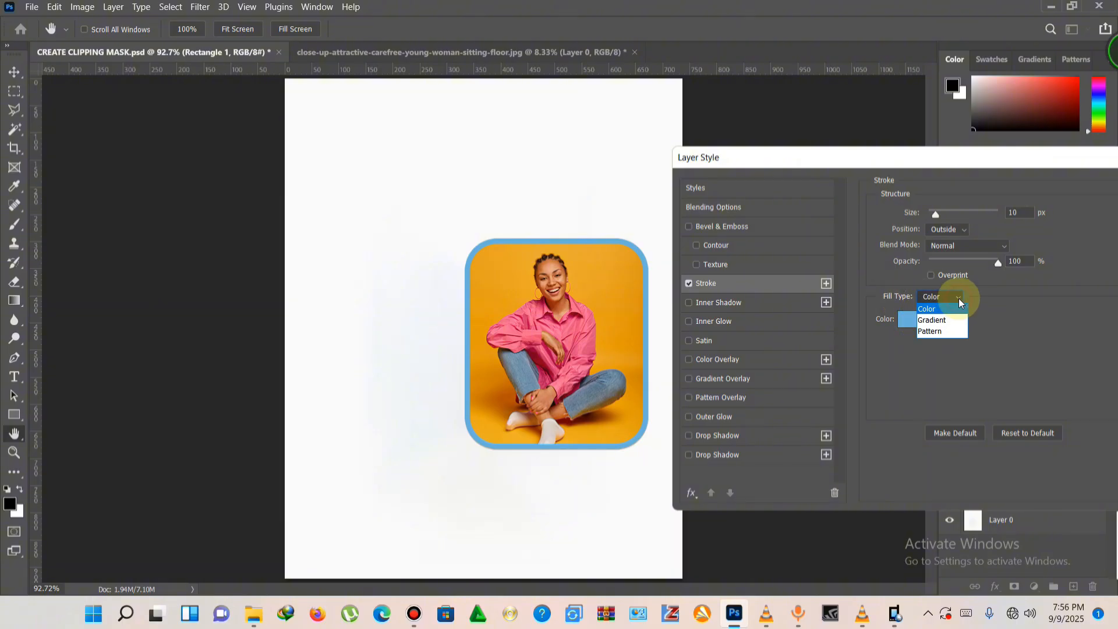
{"action": "left_click", "coordinate": [935, 319]}
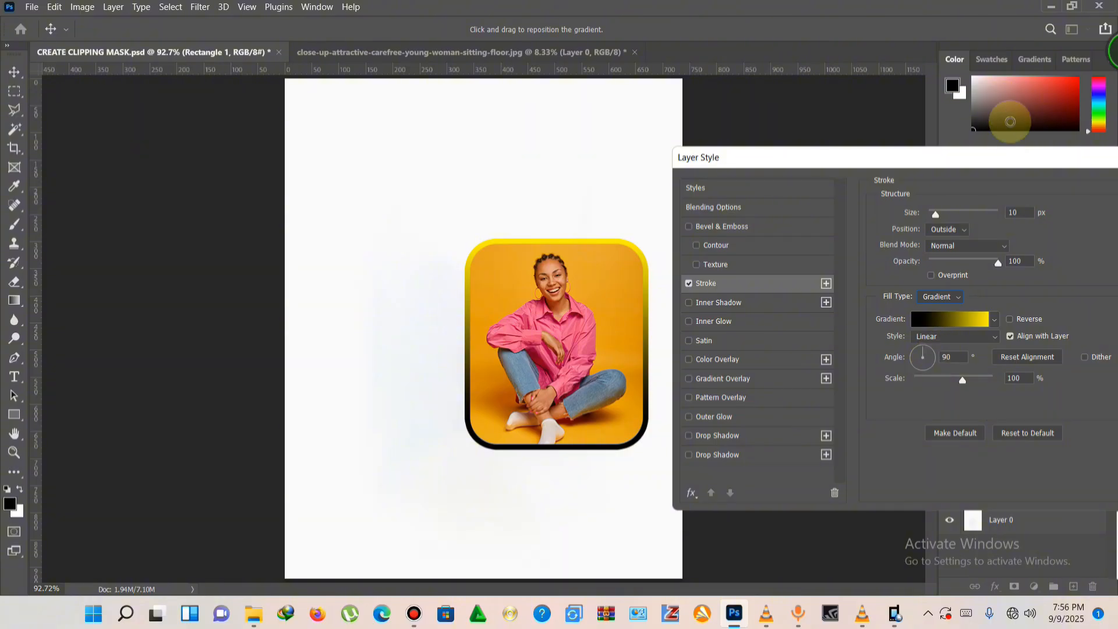
- Apply the gradient stroke, and add a drop shadow to the Rectangle 1 layer through its blending options
{"action": "left_click_drag", "start_coordinate": [996, 164], "coordinate": [893, 178]}
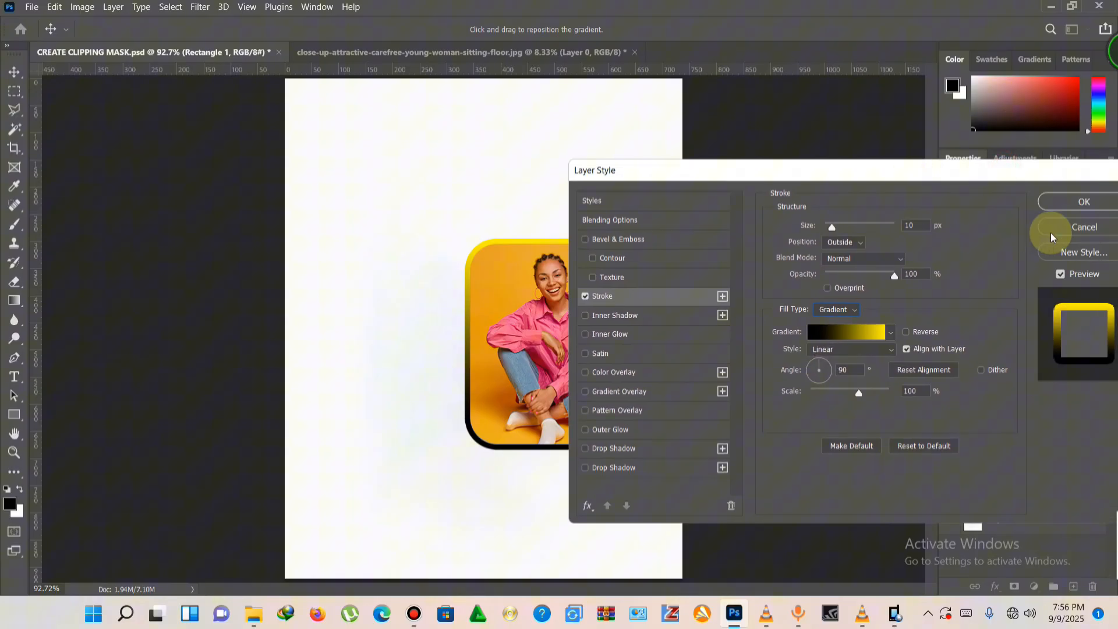
{"action": "left_click", "coordinate": [1080, 201]}
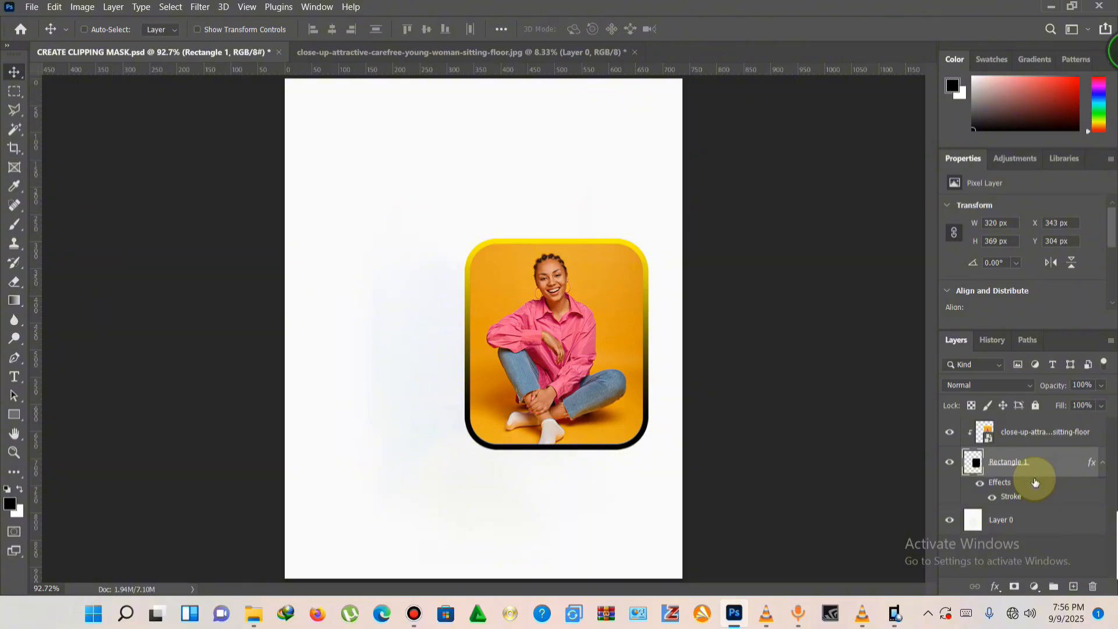
{"action": "right_click", "coordinate": [1057, 464]}
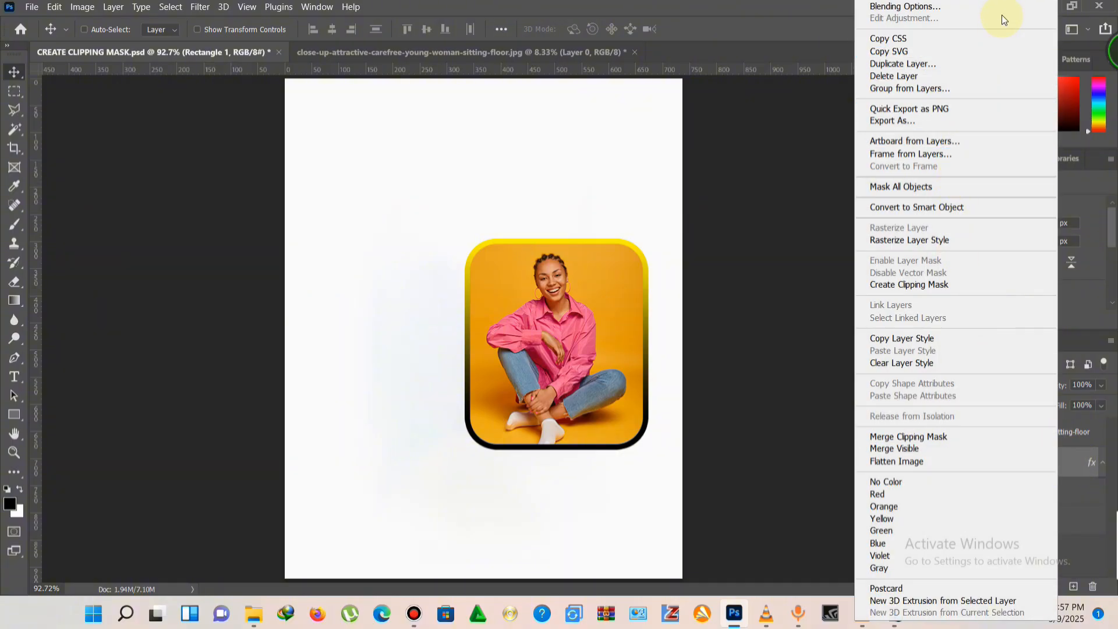
{"action": "left_click", "coordinate": [792, 114]}
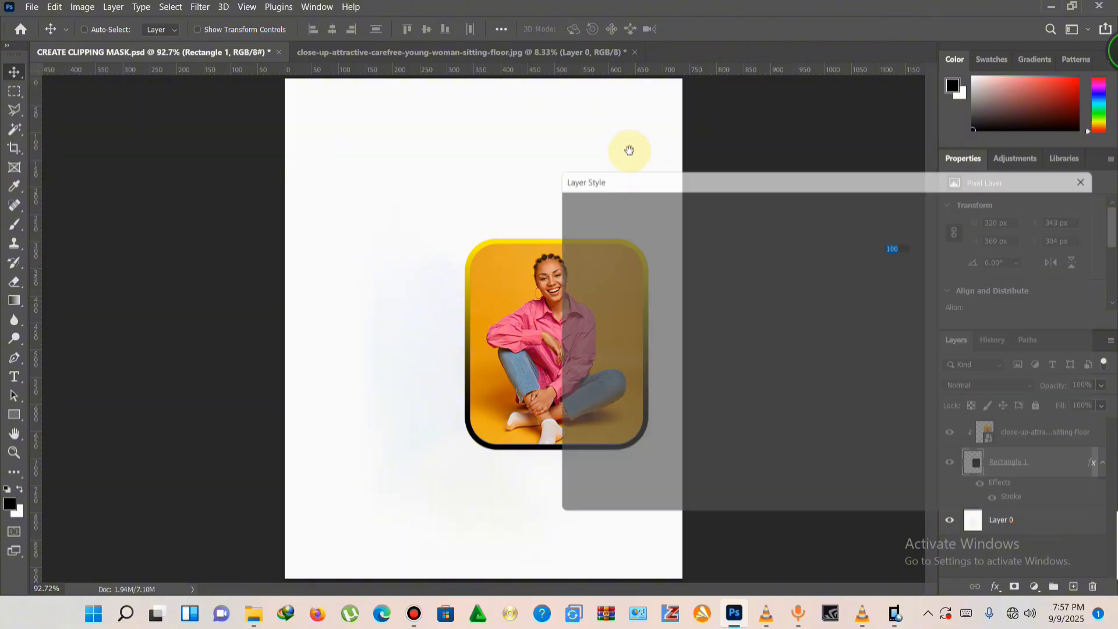
{"action": "left_click_drag", "start_coordinate": [626, 172], "coordinate": [813, 147]}
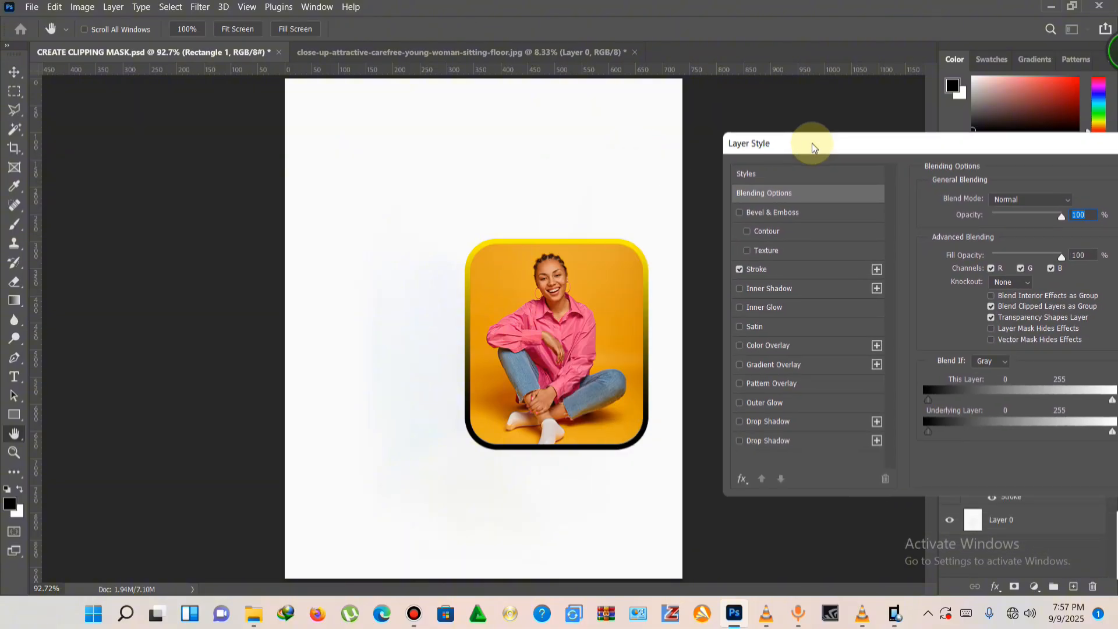
{"action": "left_click", "coordinate": [795, 445]}
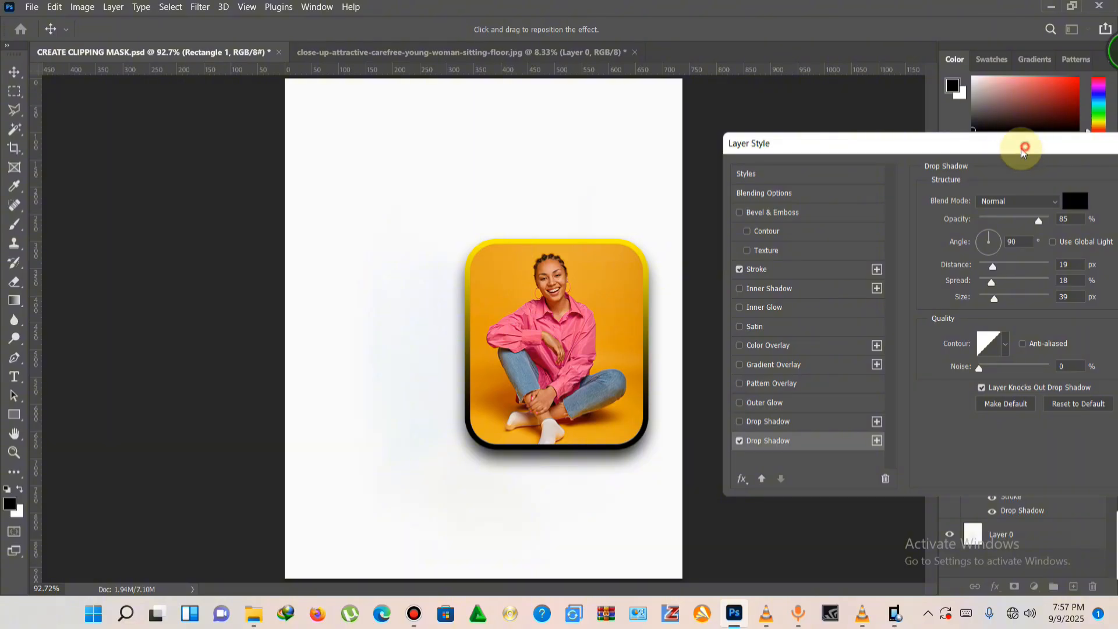
- Set the drop shadow's opacity to 100% and its size to 40 px, and apply the layer style
{"action": "left_click_drag", "start_coordinate": [1024, 150], "coordinate": [974, 157]}
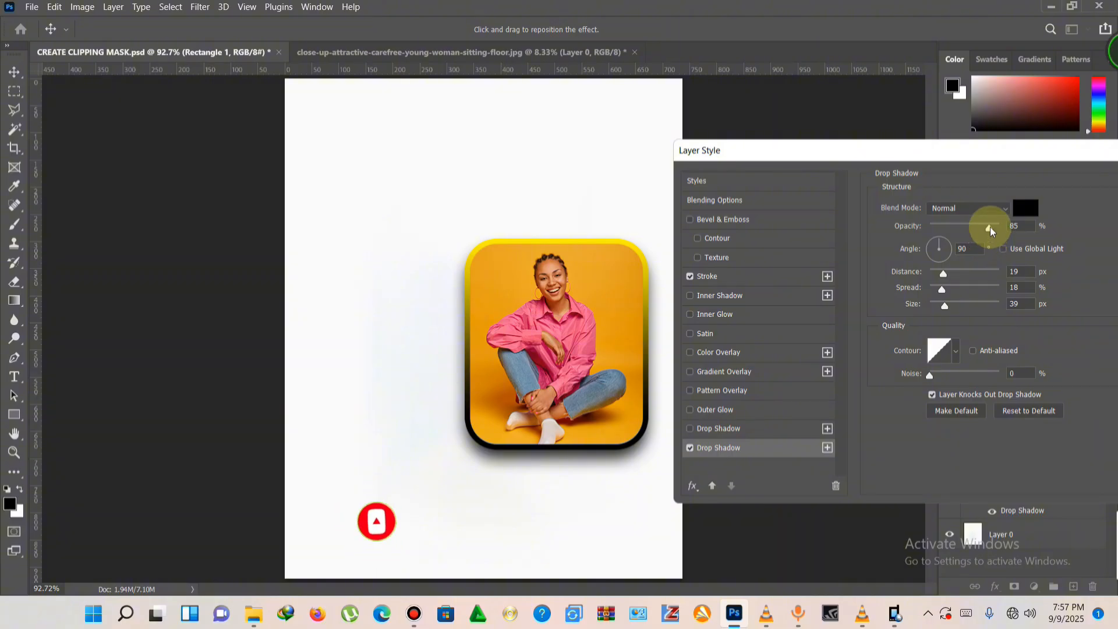
{"action": "left_click_drag", "start_coordinate": [990, 228], "coordinate": [998, 231]}
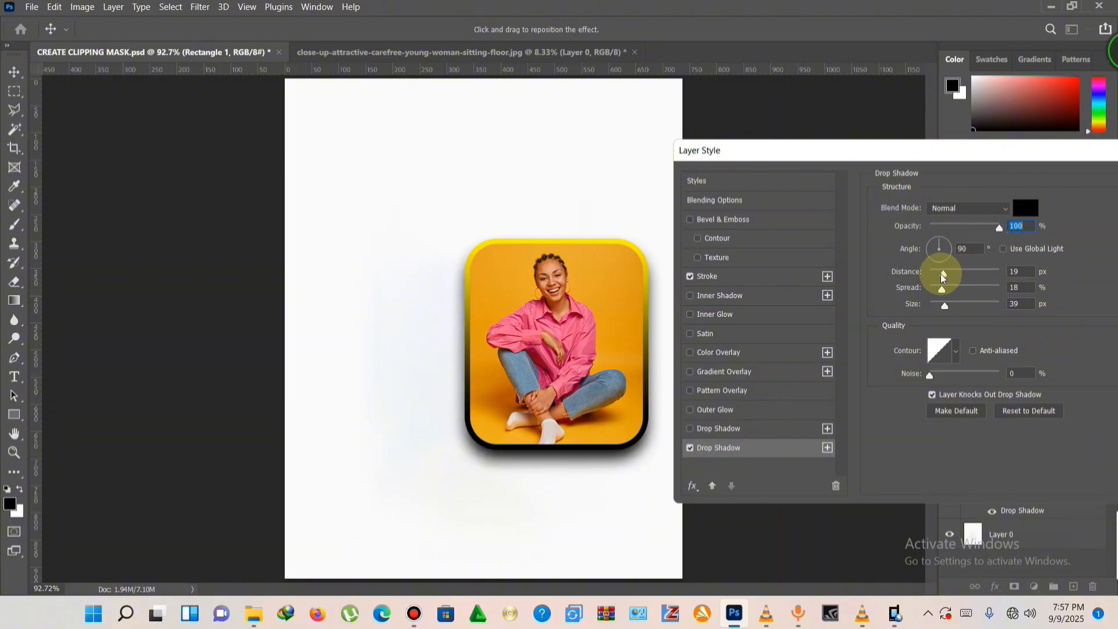
{"action": "left_click_drag", "start_coordinate": [944, 306], "coordinate": [943, 293]}
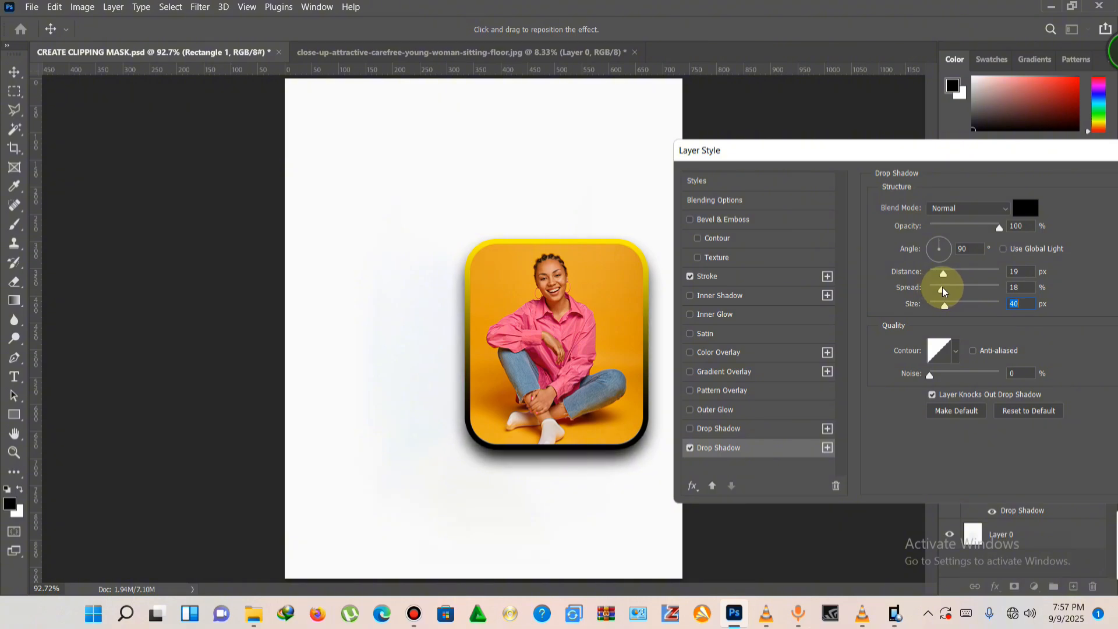
{"action": "left_click", "coordinate": [944, 293]}
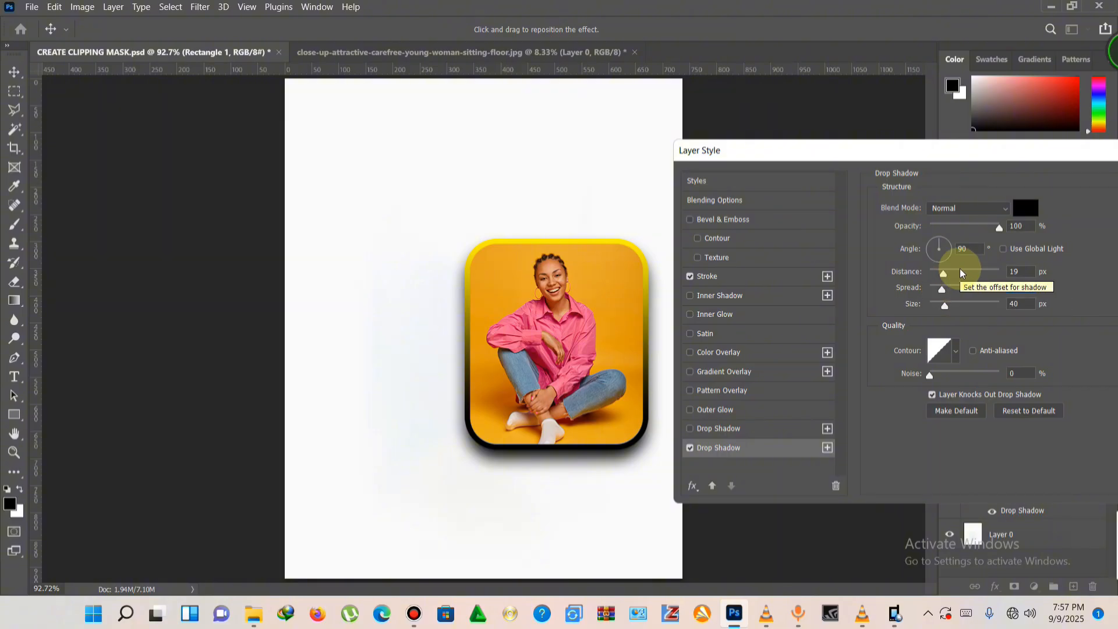
{"action": "left_click_drag", "start_coordinate": [1026, 161], "coordinate": [891, 153]}
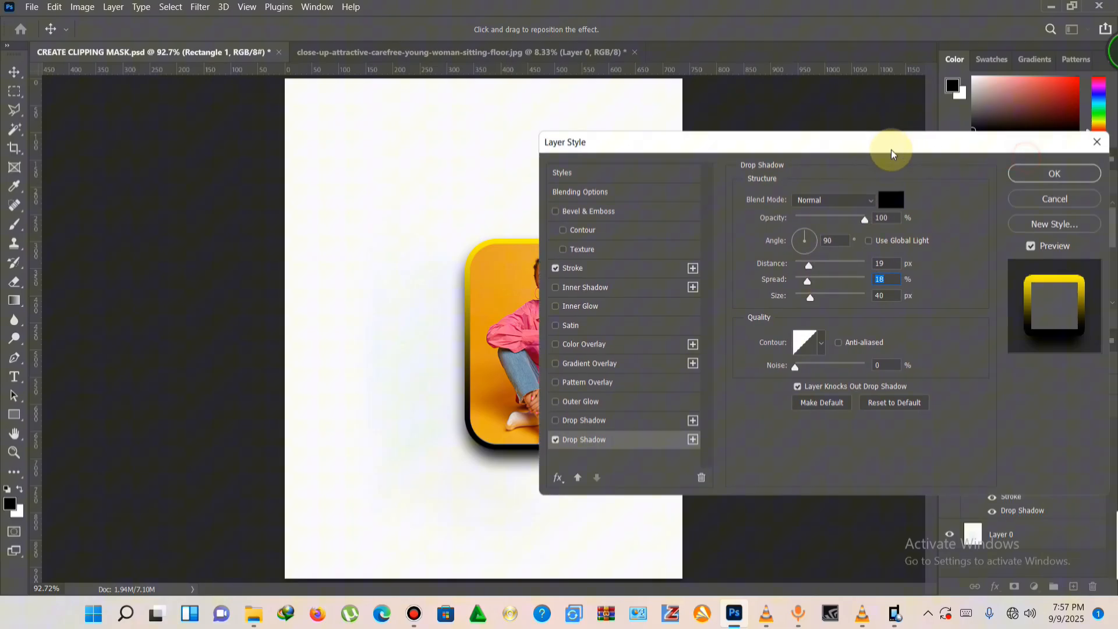
{"action": "left_click", "coordinate": [1025, 174]}
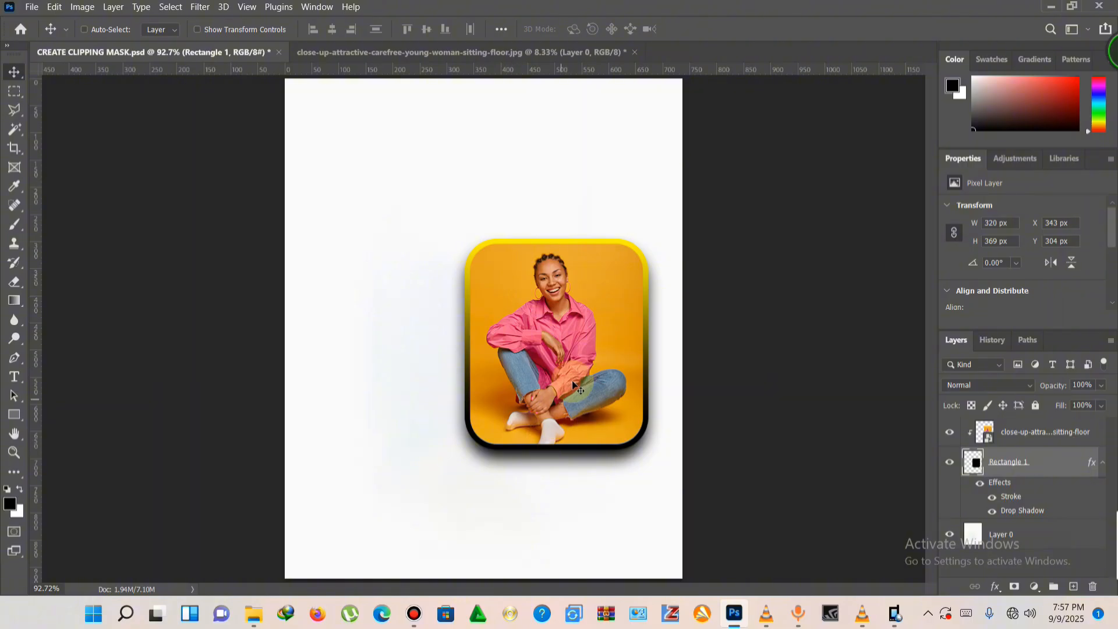
- Merge the clipped photo and Rectangle 1 layers into one layer and move the framed photo to the page's upper left area
{"action": "scroll", "coordinate": [571, 380], "scroll_direction": "up", "scroll_amount": 5}
{"action": "scroll", "coordinate": [572, 381], "scroll_direction": "down", "scroll_amount": 5}
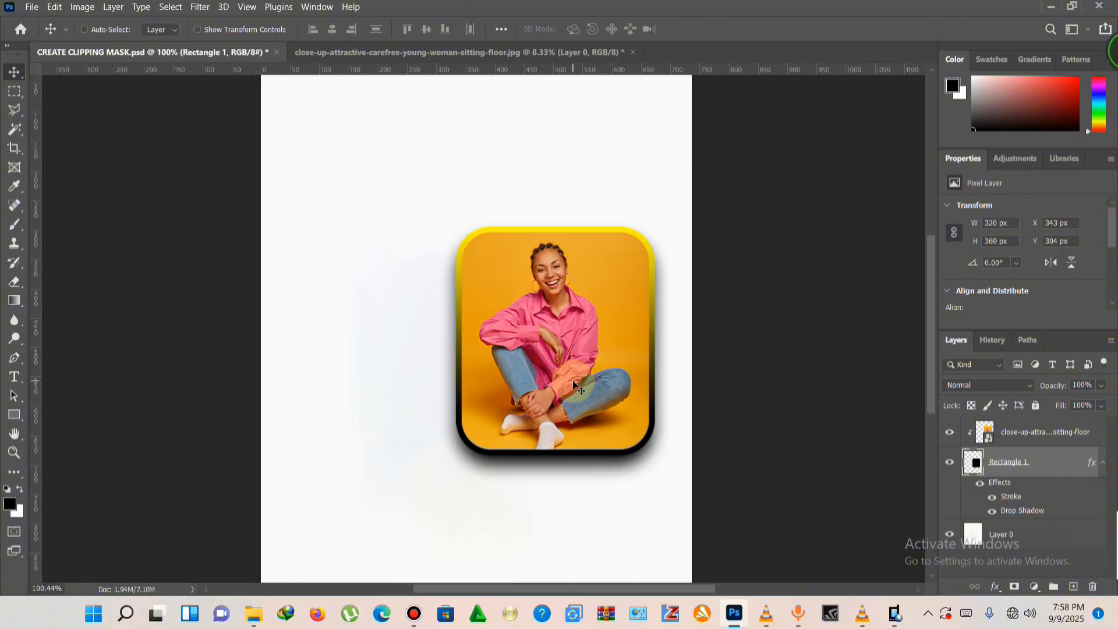
{"action": "scroll", "coordinate": [573, 380], "scroll_direction": "up", "scroll_amount": 1}
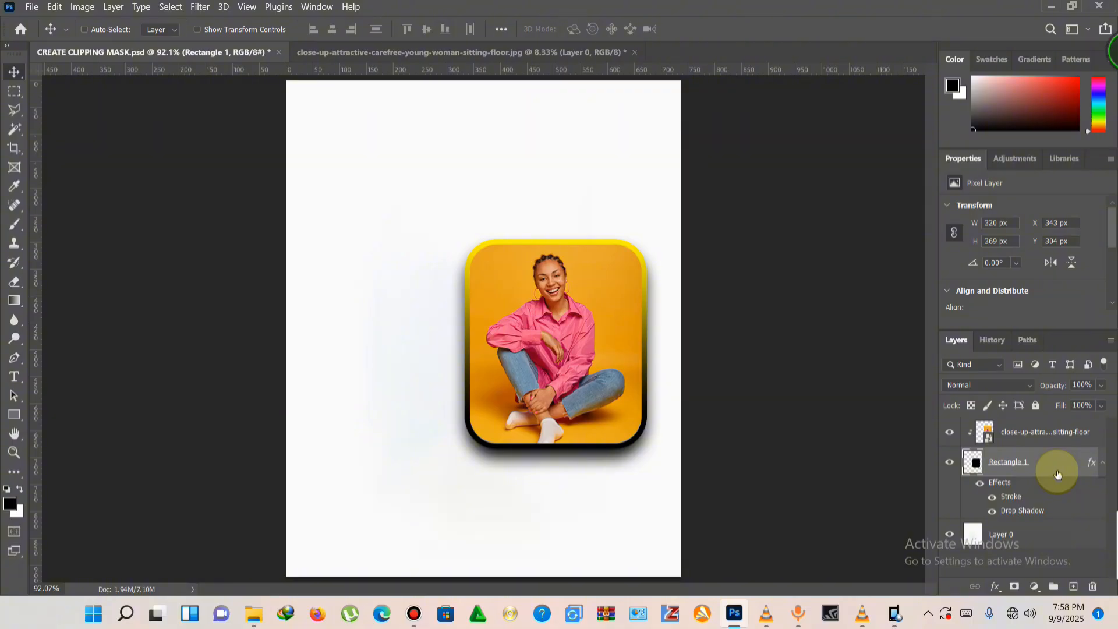
{"action": "left_click", "coordinate": [1057, 432], "text": "shift"}
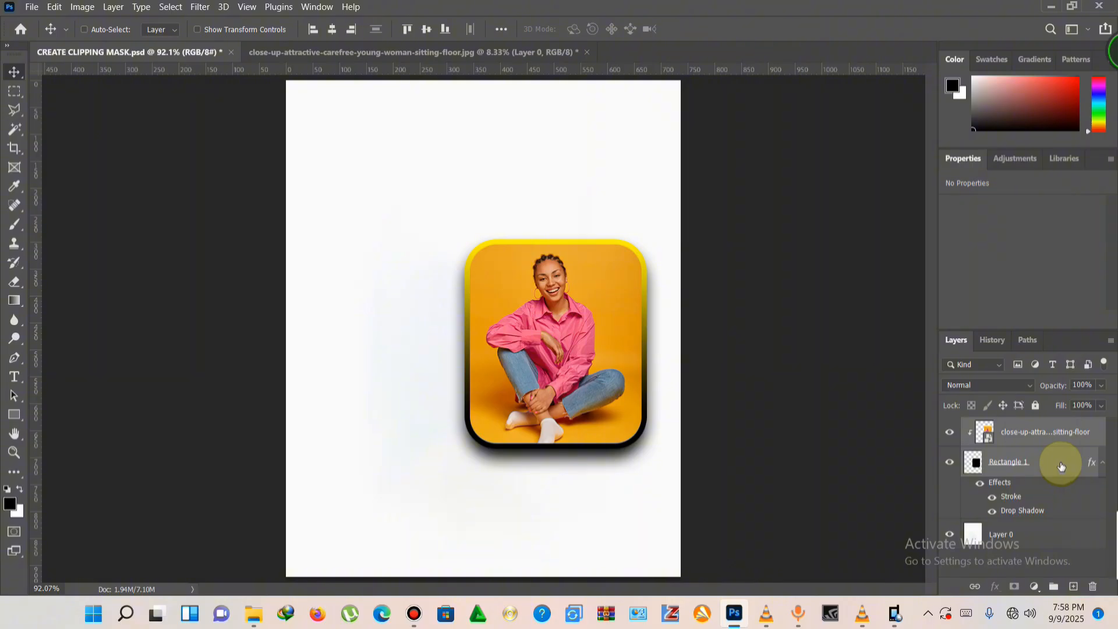
{"action": "key", "text": "ctrl+e"}
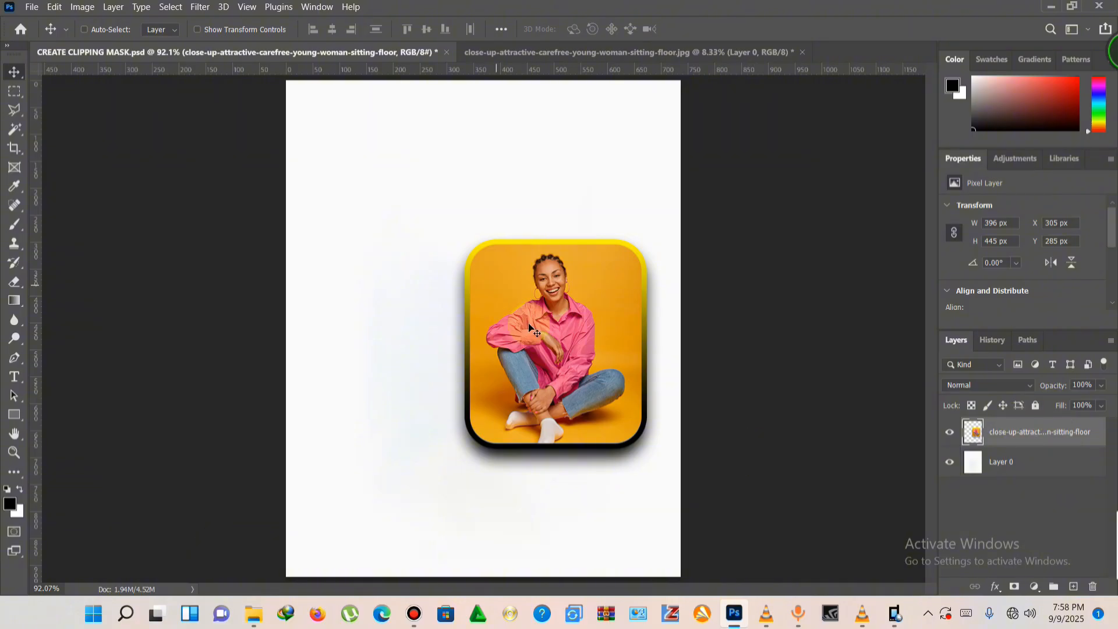
{"action": "left_click_drag", "start_coordinate": [510, 366], "coordinate": [376, 198]}
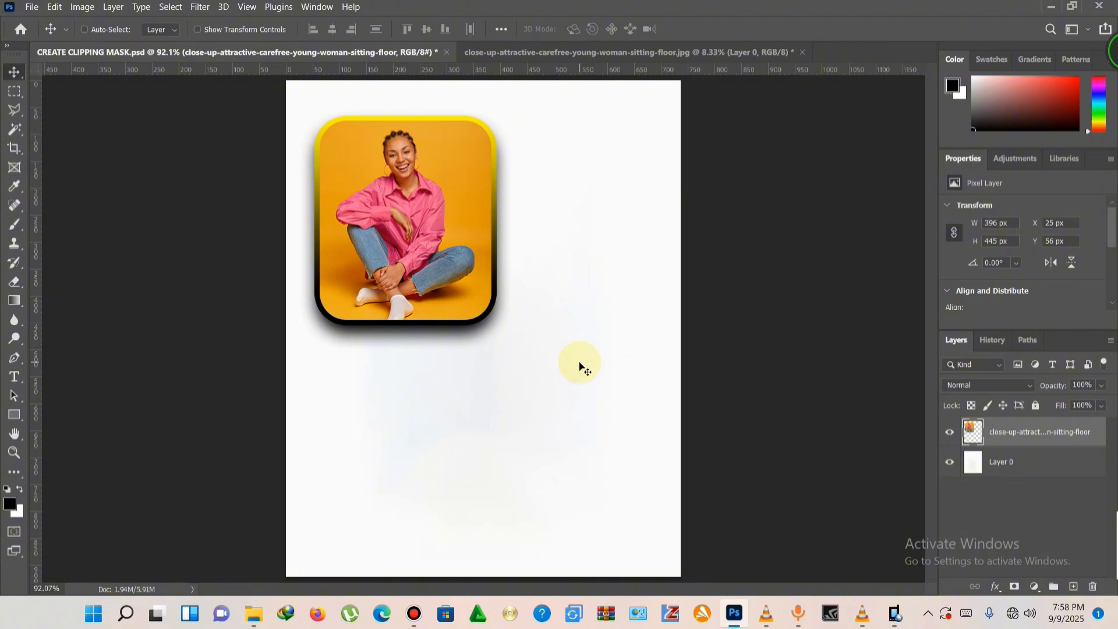
- Draw a black 380 px circle directly above Layer 0 with the Ellipse tool and move it to about X 266 px, Y 501 px
{"action": "left_click", "coordinate": [1019, 463]}
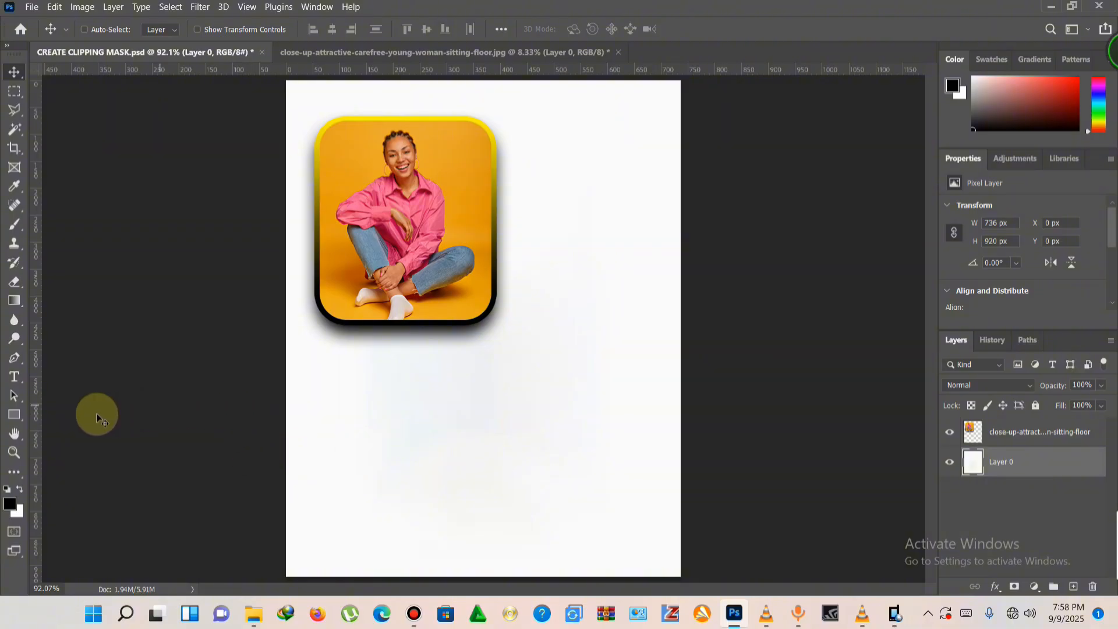
{"action": "left_click", "coordinate": [14, 414]}
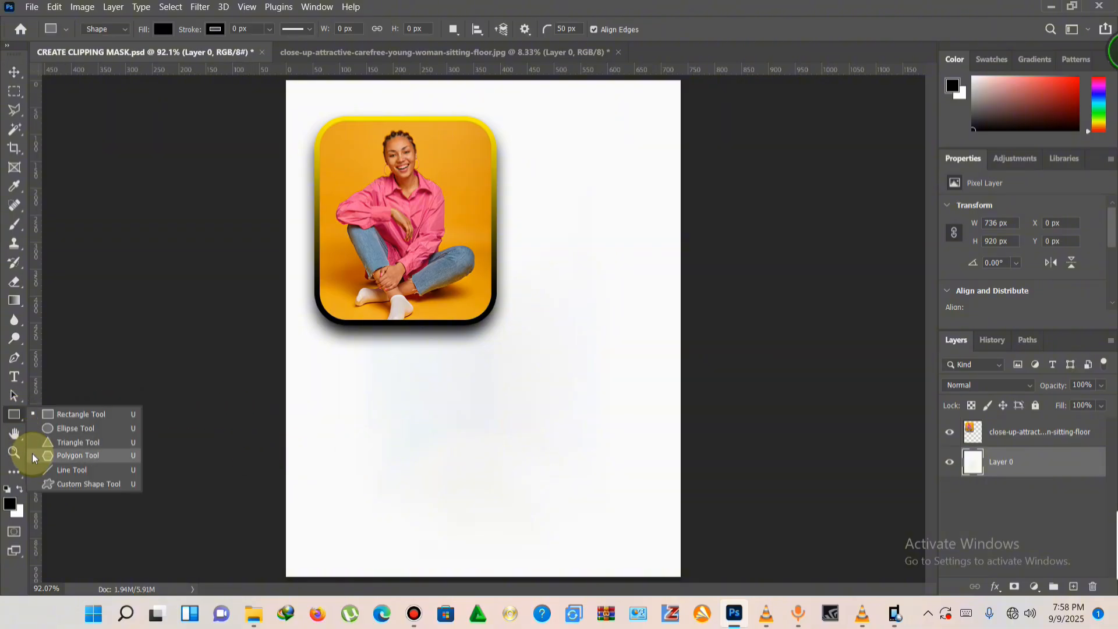
{"action": "left_click", "coordinate": [78, 429]}
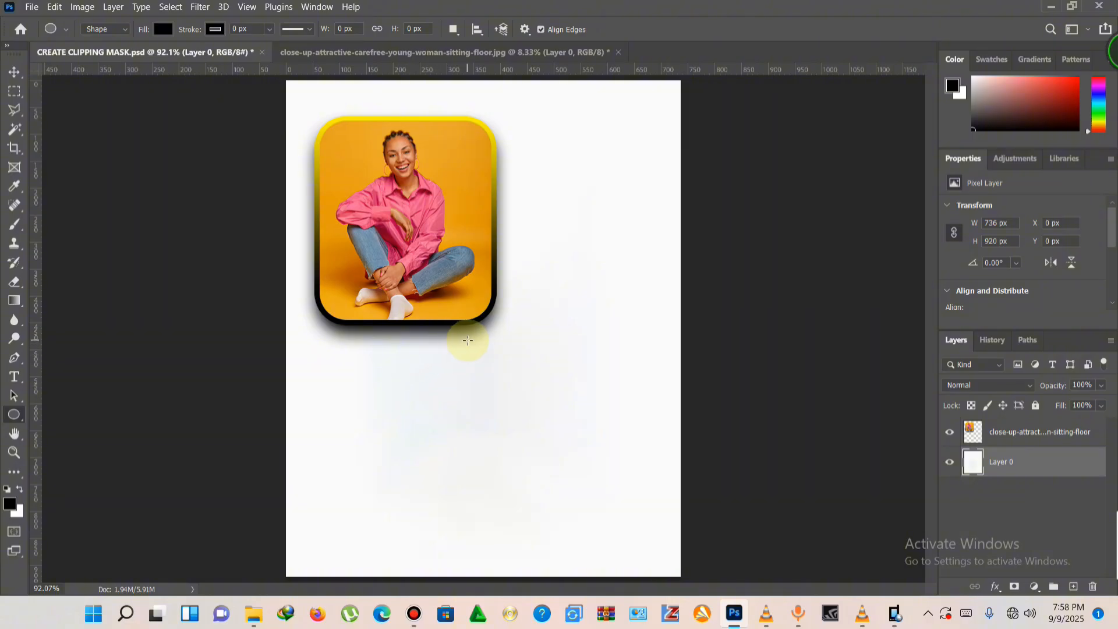
{"action": "left_click_drag", "start_coordinate": [467, 341], "coordinate": [702, 544]}
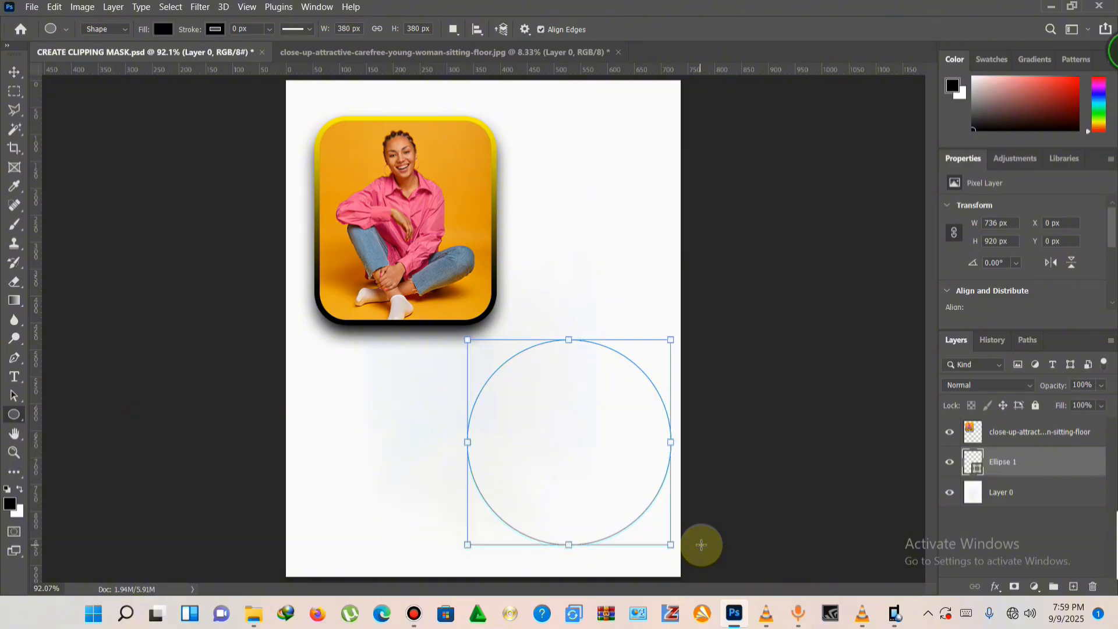
{"action": "left_click", "coordinate": [14, 72]}
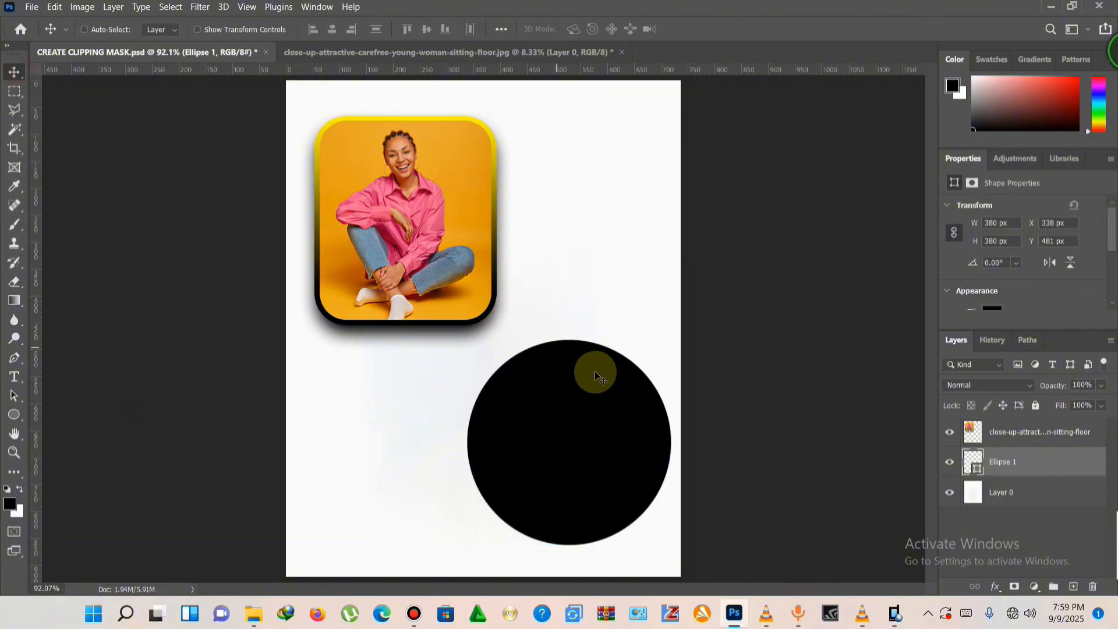
{"action": "left_click_drag", "start_coordinate": [589, 452], "coordinate": [555, 447]}
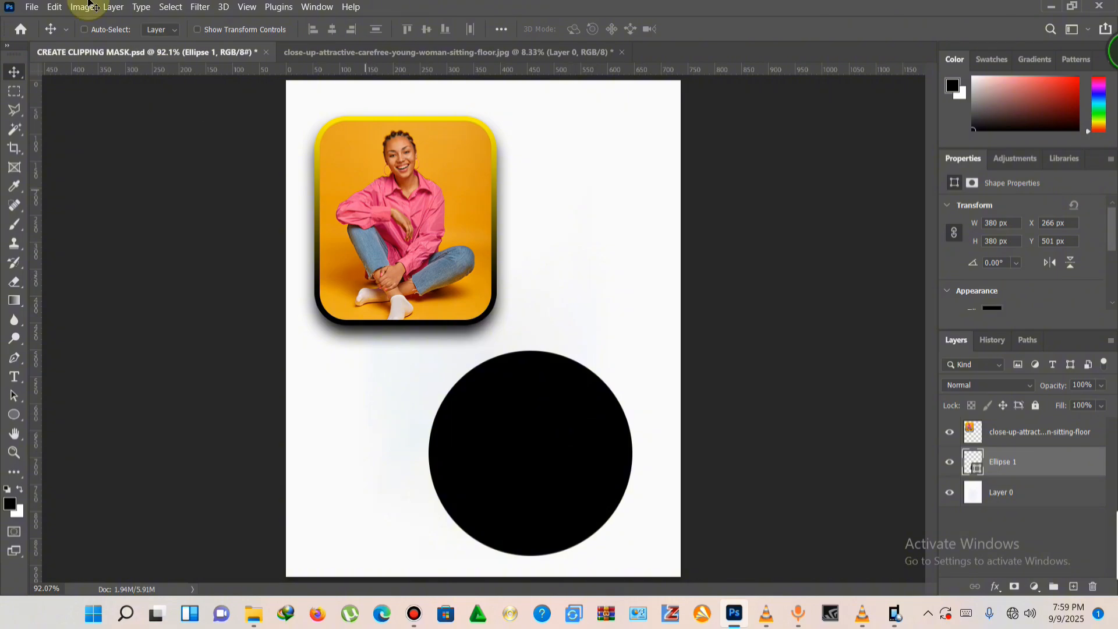
- Place the image dreamy-beautiful-african-girl-sitting-smiling-light-wall as an embedded object above the circle and move it to about X 120 px, Y 201 px
{"action": "left_click", "coordinate": [37, 9]}
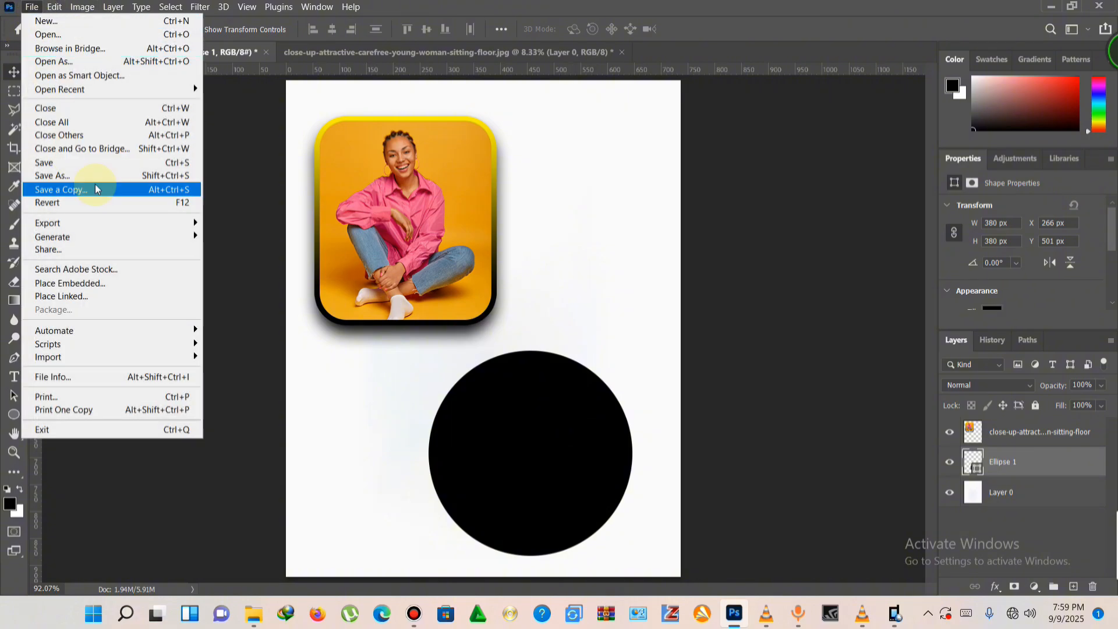
{"action": "left_click", "coordinate": [129, 289]}
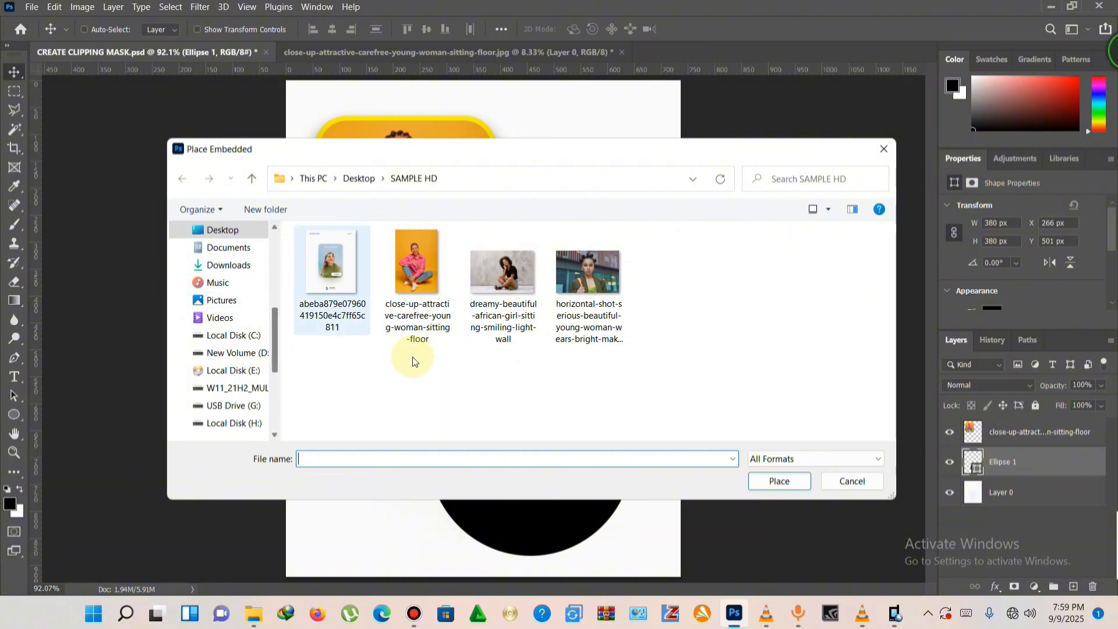
{"action": "left_click", "coordinate": [510, 305]}
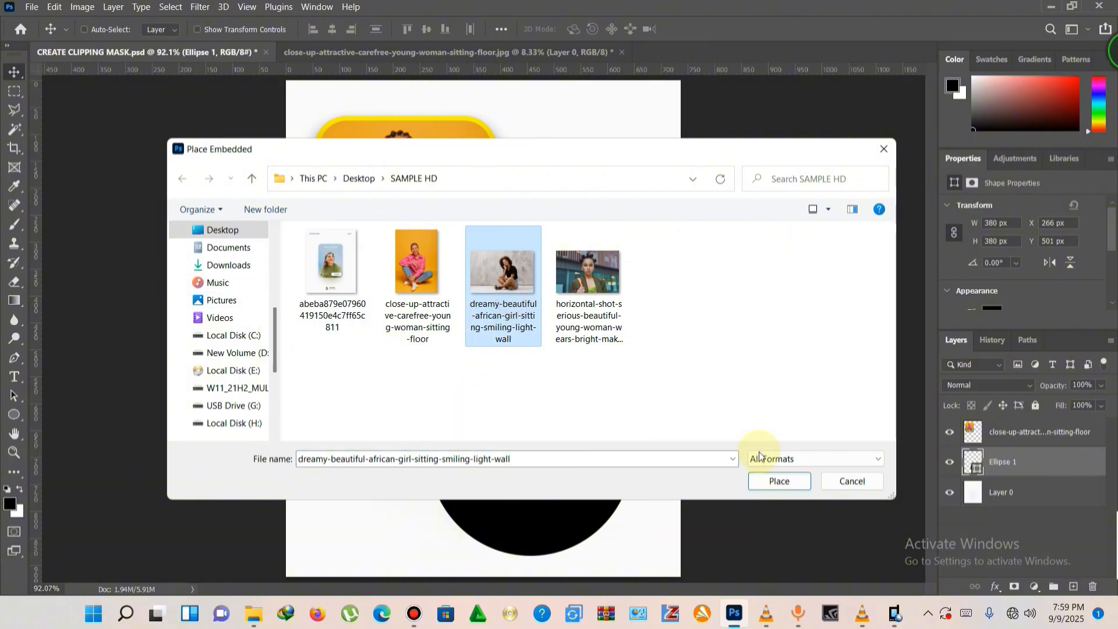
{"action": "left_click", "coordinate": [780, 483]}
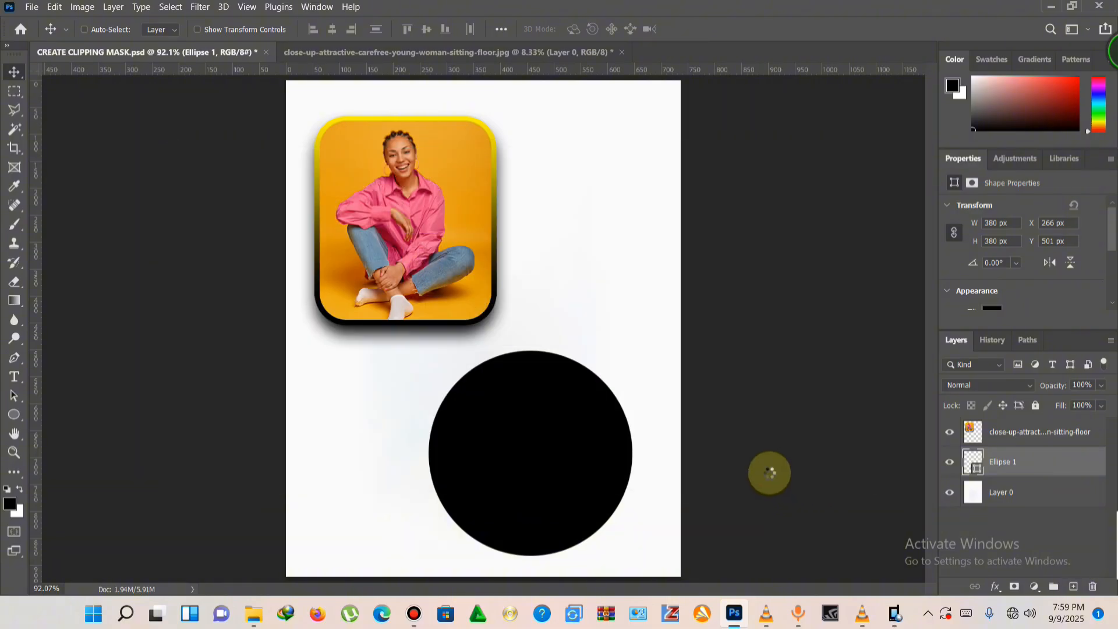
{"action": "left_click_drag", "start_coordinate": [591, 341], "coordinate": [624, 379]}
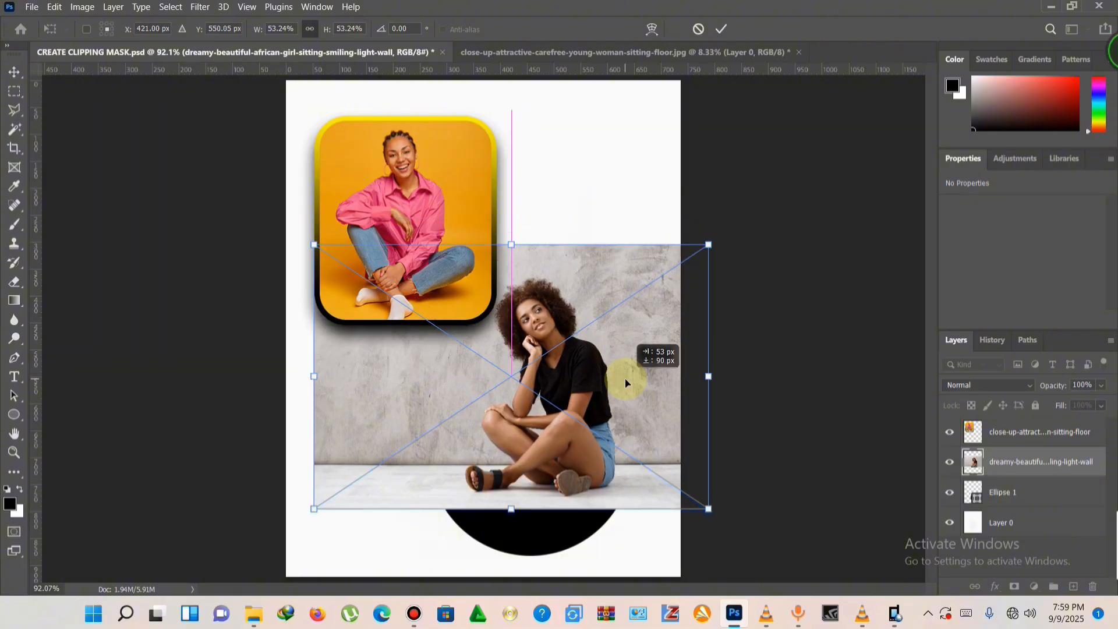
{"action": "left_click", "coordinate": [722, 29]}
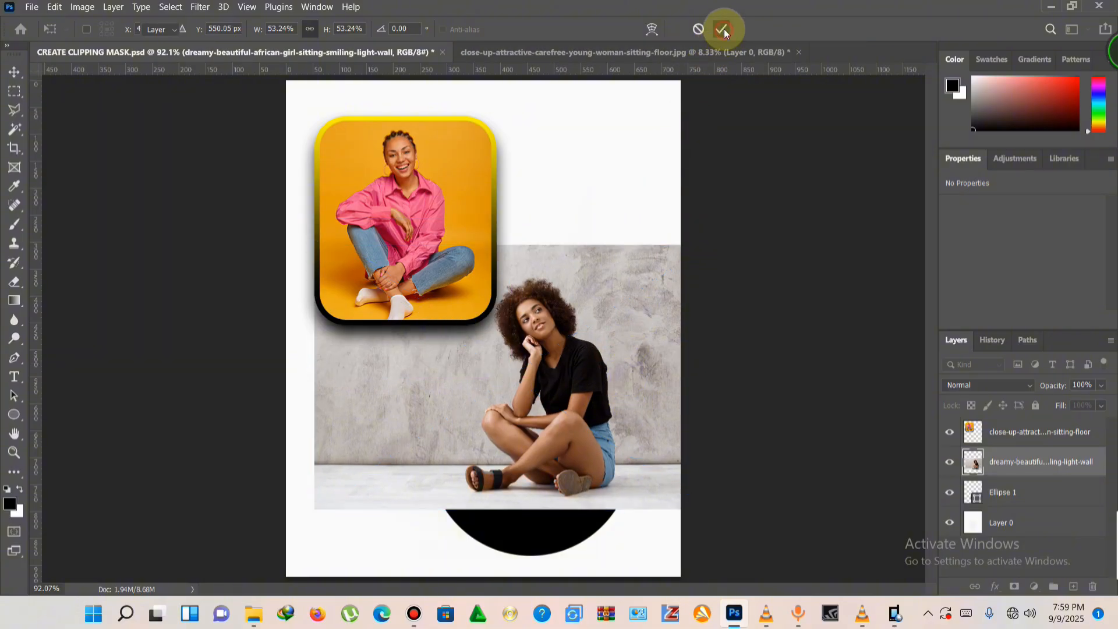
{"action": "left_click_drag", "start_coordinate": [560, 417], "coordinate": [595, 368]}
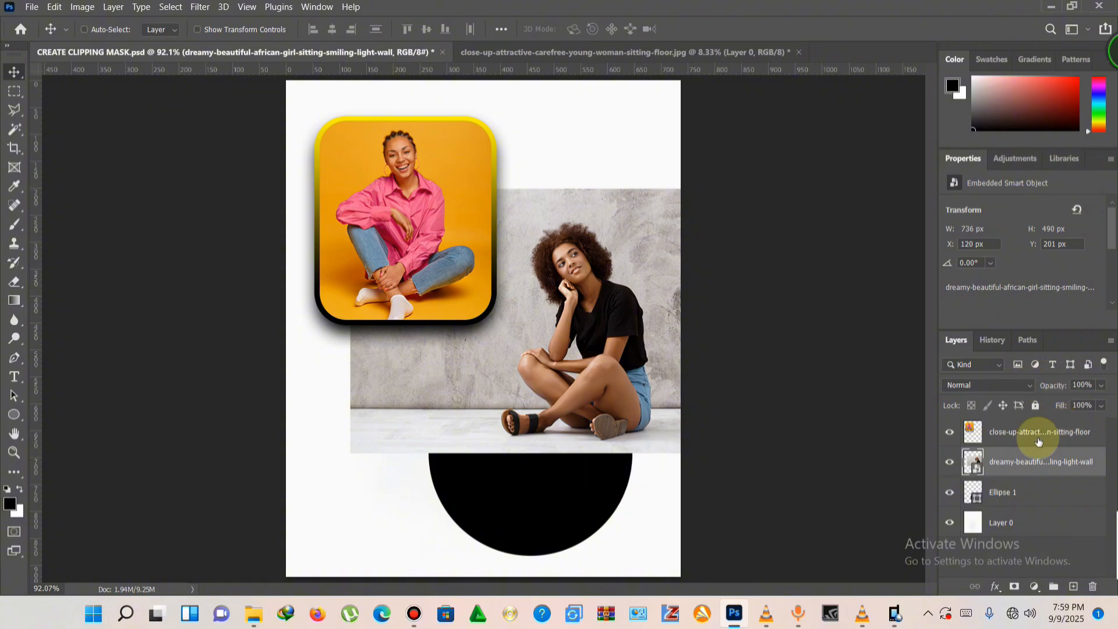
- Clip the dreamy-beautiful-african-girl-sitting-smiling-light-wall photo to the Ellipse 1 layer with a clipping mask
{"action": "left_click", "coordinate": [1034, 500]}
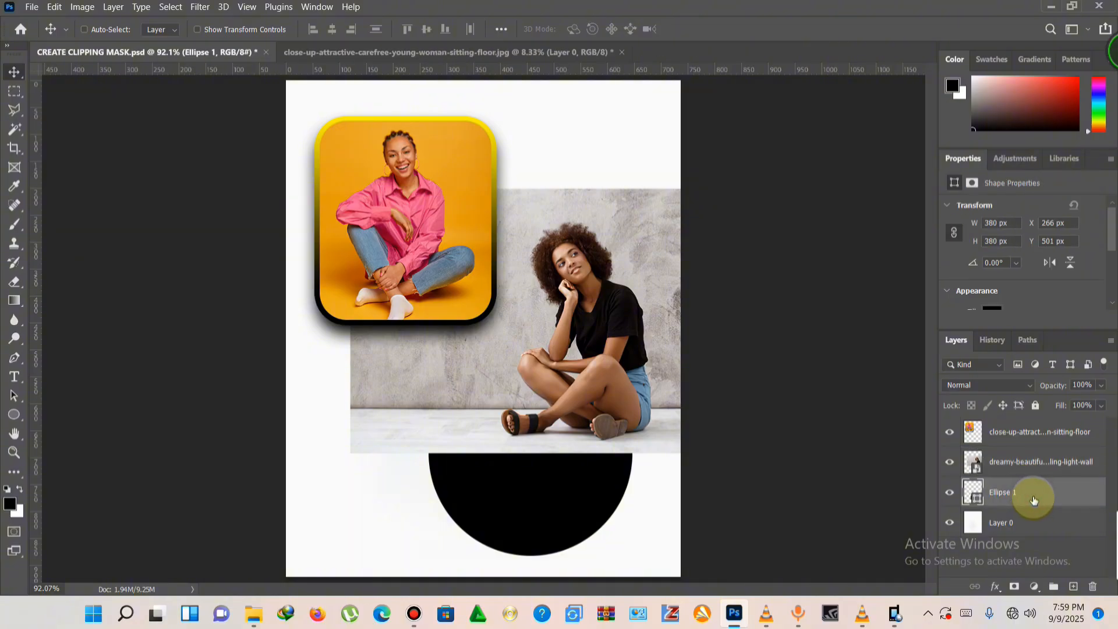
{"action": "left_click", "coordinate": [1047, 463]}
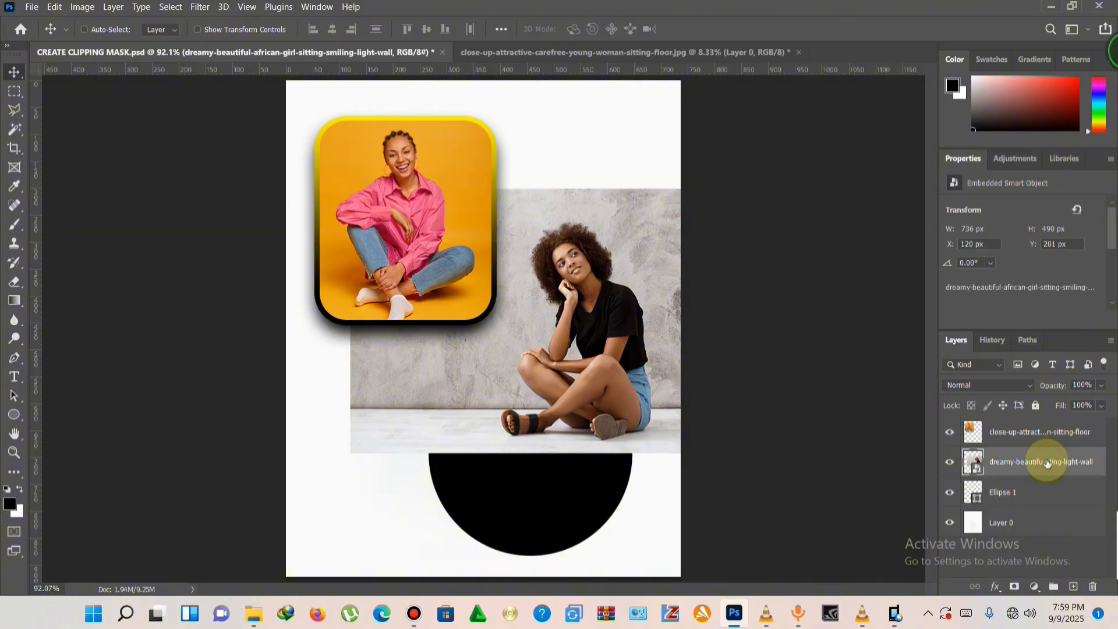
{"action": "left_click", "coordinate": [1048, 500]}
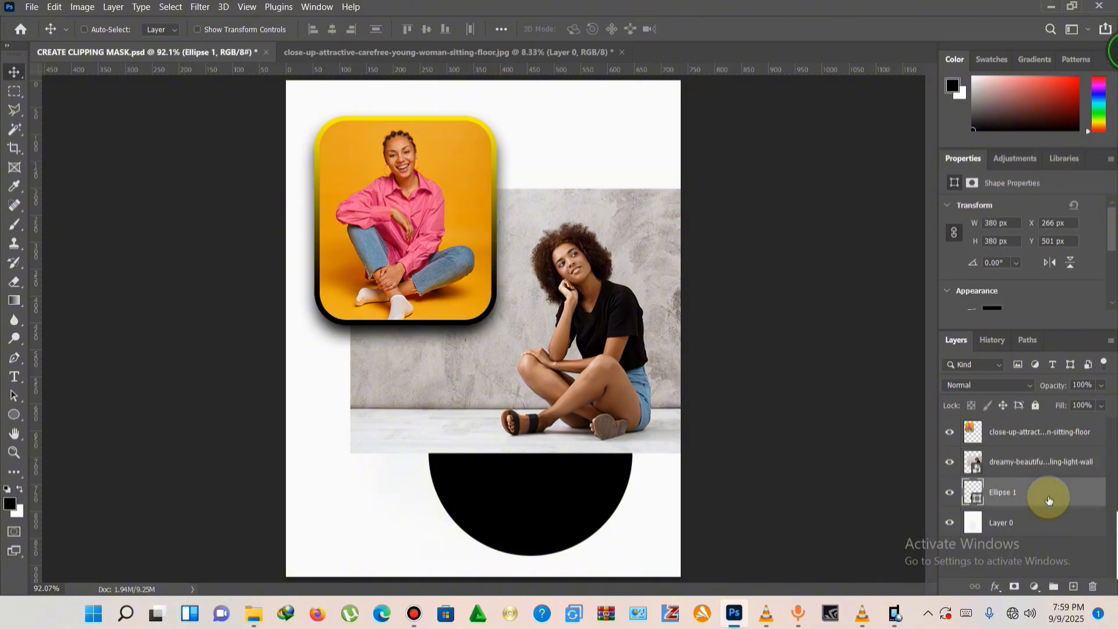
{"action": "left_click", "coordinate": [1050, 462]}
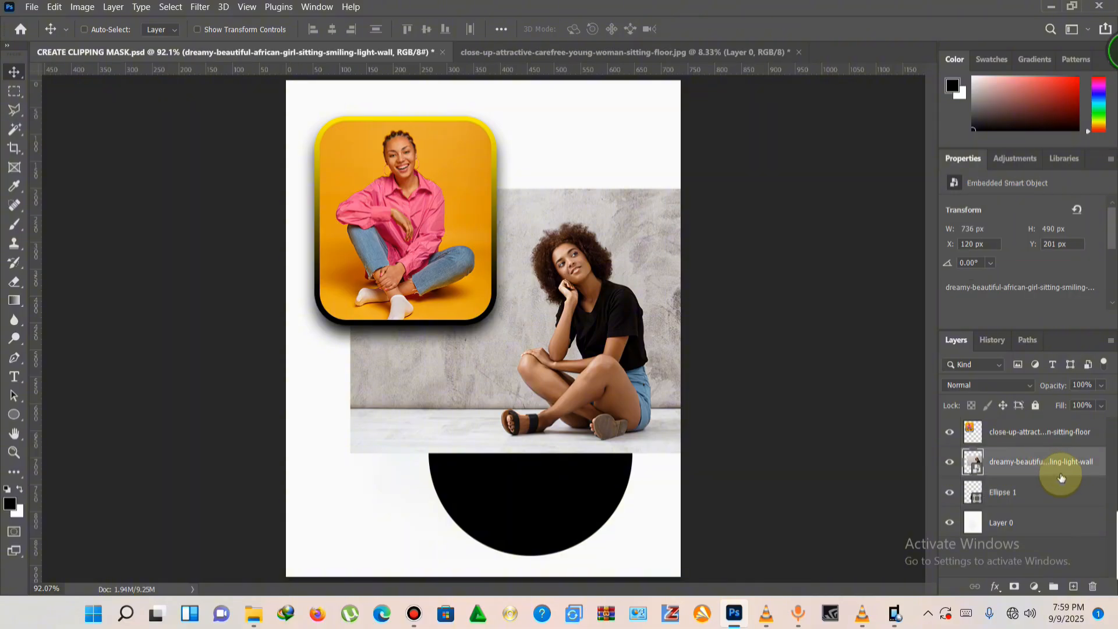
{"action": "right_click", "coordinate": [1064, 475]}
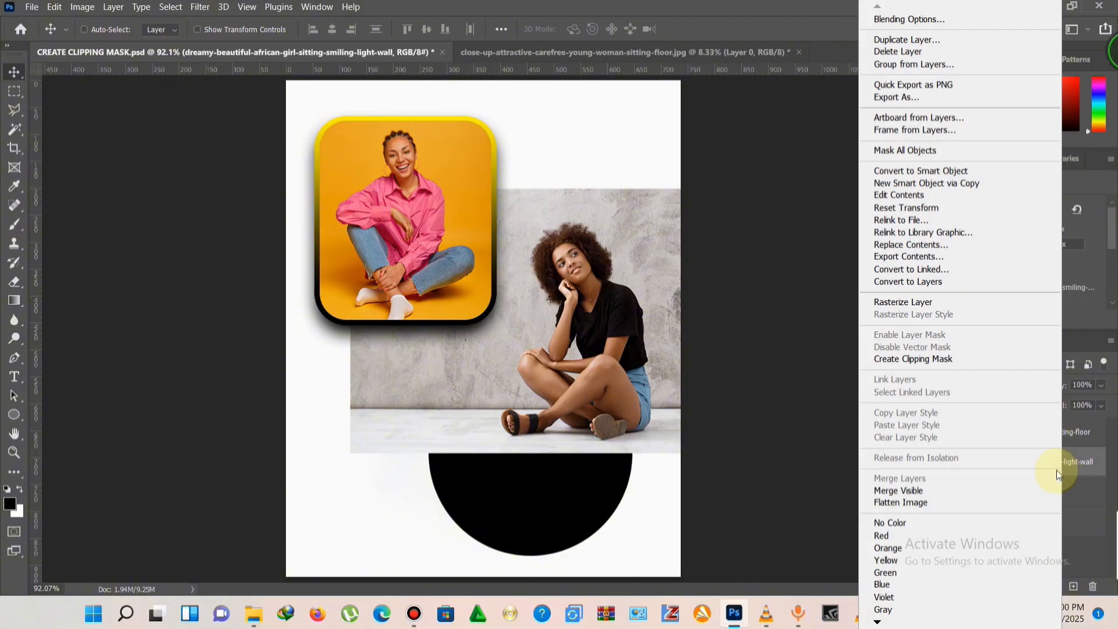
{"action": "left_click", "coordinate": [942, 361]}
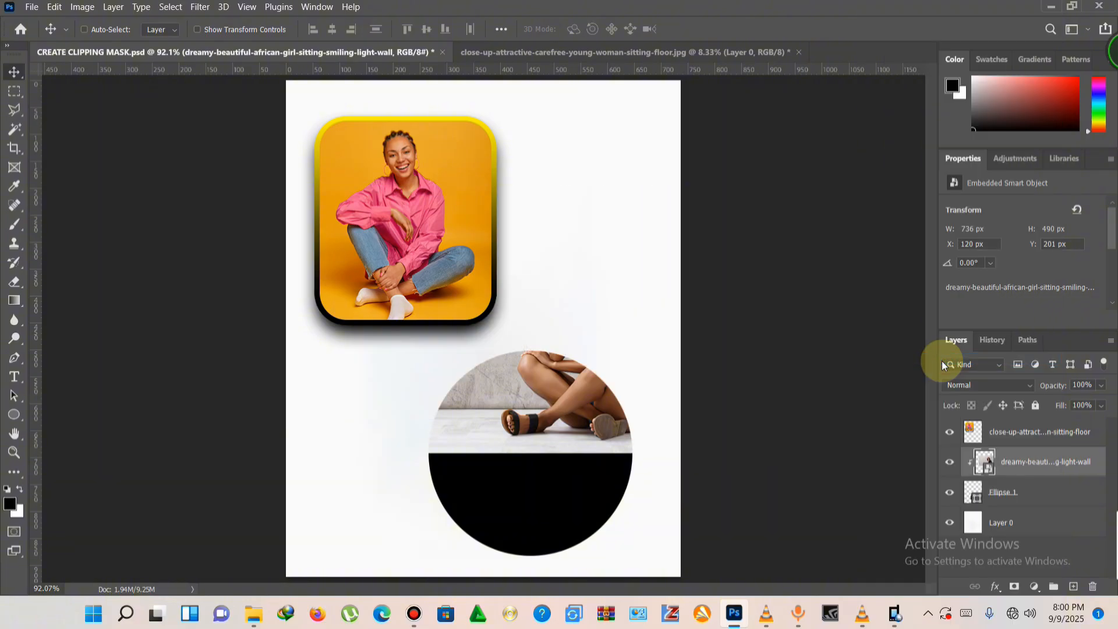
- Scale the clipped photo down to about 657 × 438 px and position it at about X 79 px, Y 443 px inside the circle
{"action": "left_click_drag", "start_coordinate": [565, 402], "coordinate": [509, 528]}
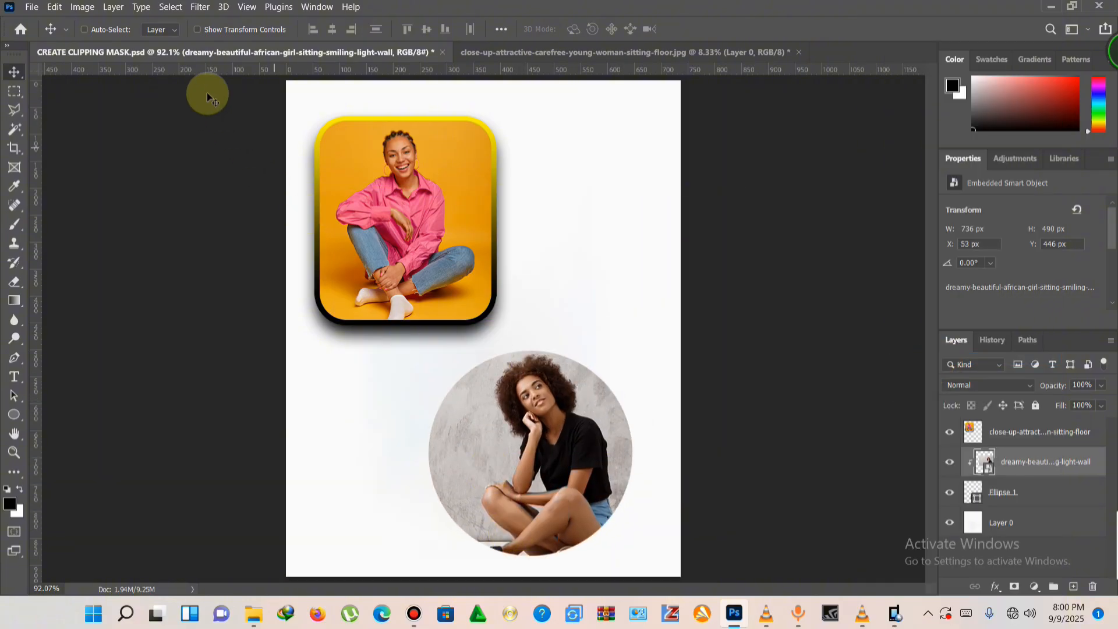
{"action": "left_click", "coordinate": [228, 31]}
{"action": "scroll", "coordinate": [602, 475], "scroll_direction": "down", "scroll_amount": 2}
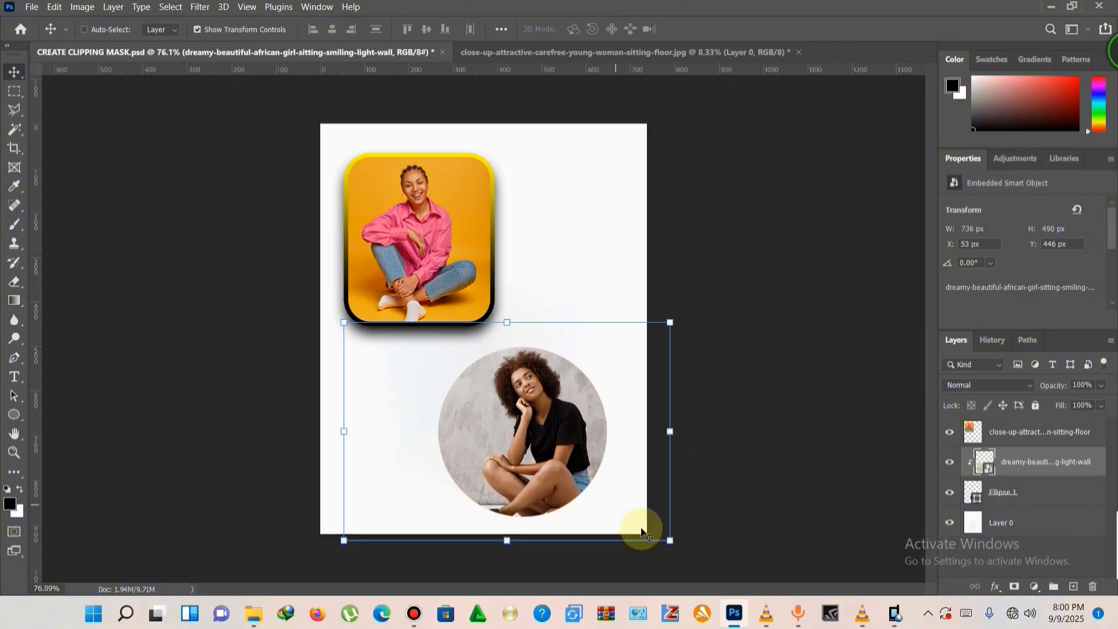
{"action": "left_click_drag", "start_coordinate": [340, 541], "coordinate": [379, 517]}
{"action": "scroll", "coordinate": [592, 447], "scroll_direction": "up", "scroll_amount": 2}
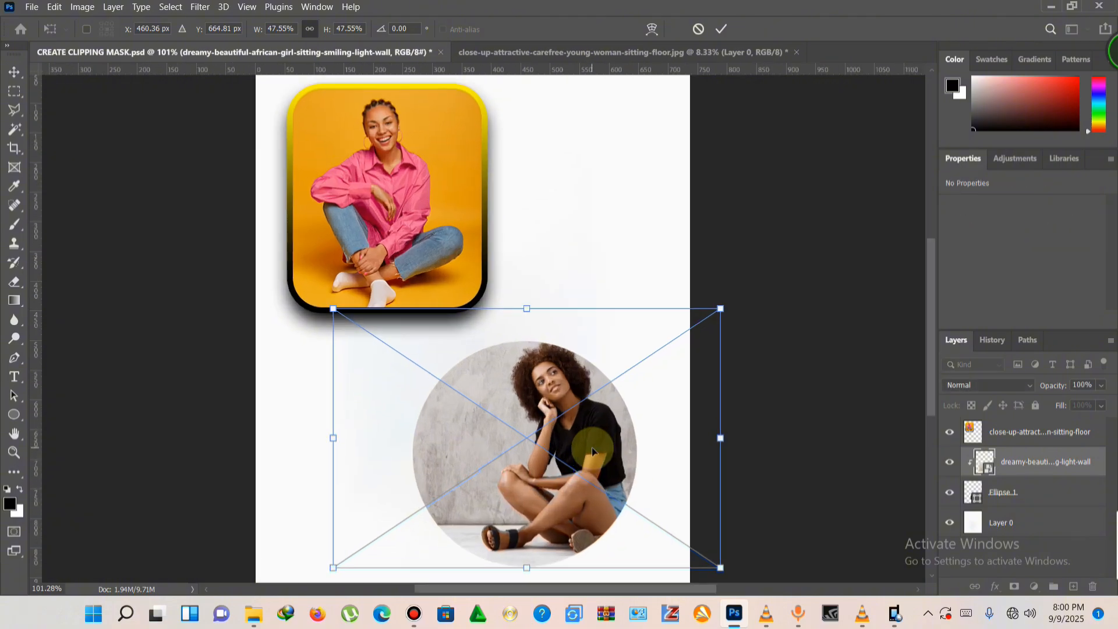
{"action": "left_click_drag", "start_coordinate": [573, 463], "coordinate": [553, 460]}
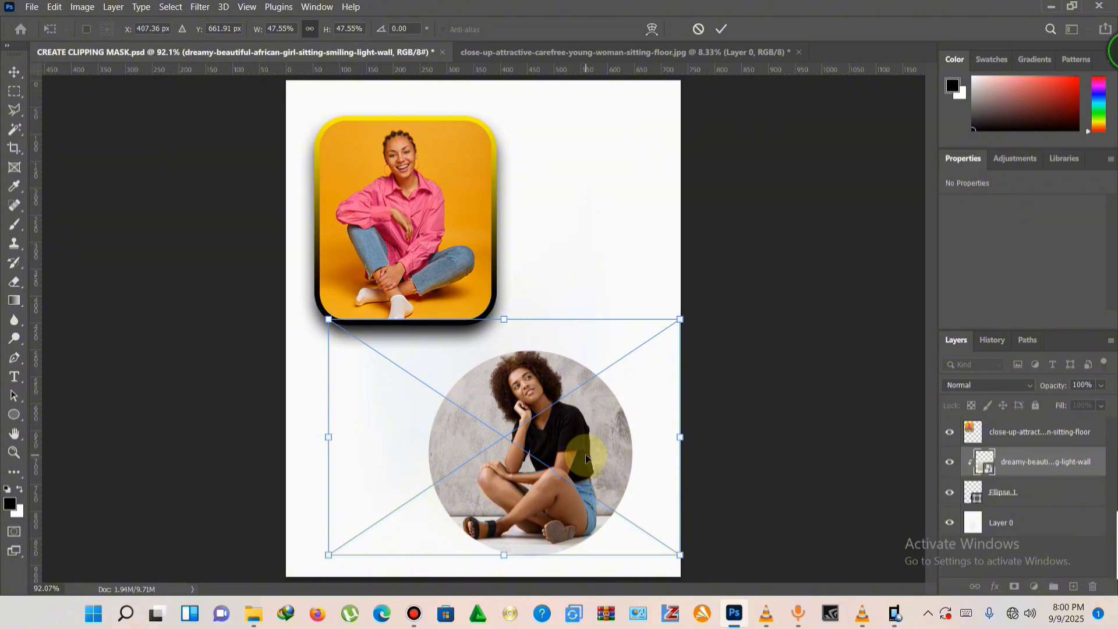
{"action": "key", "text": "Return"}
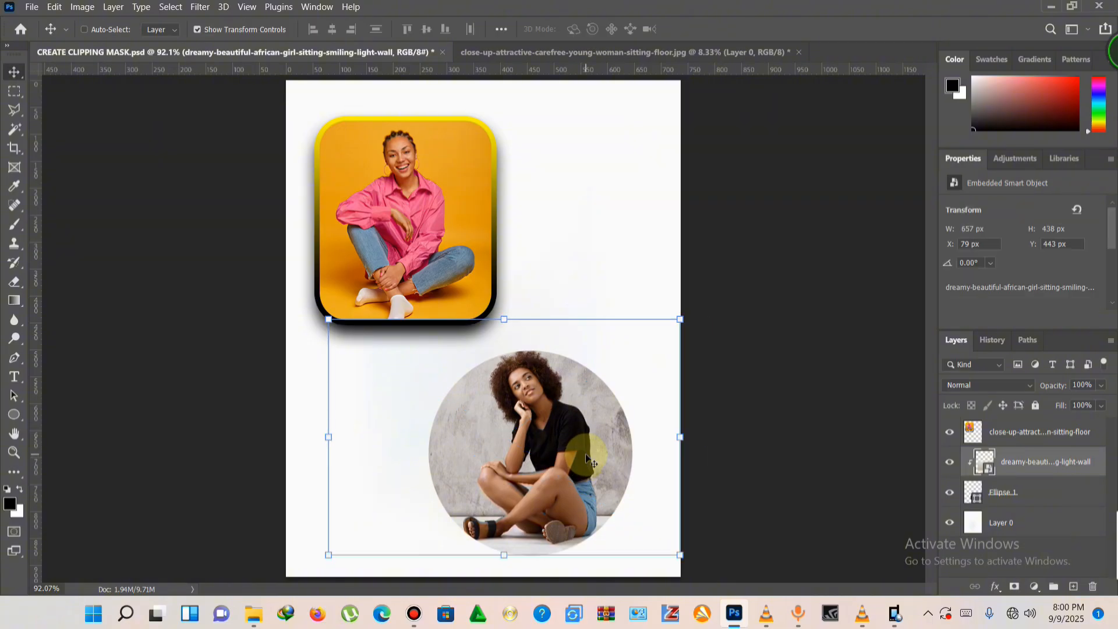
{"action": "left_click", "coordinate": [216, 33]}
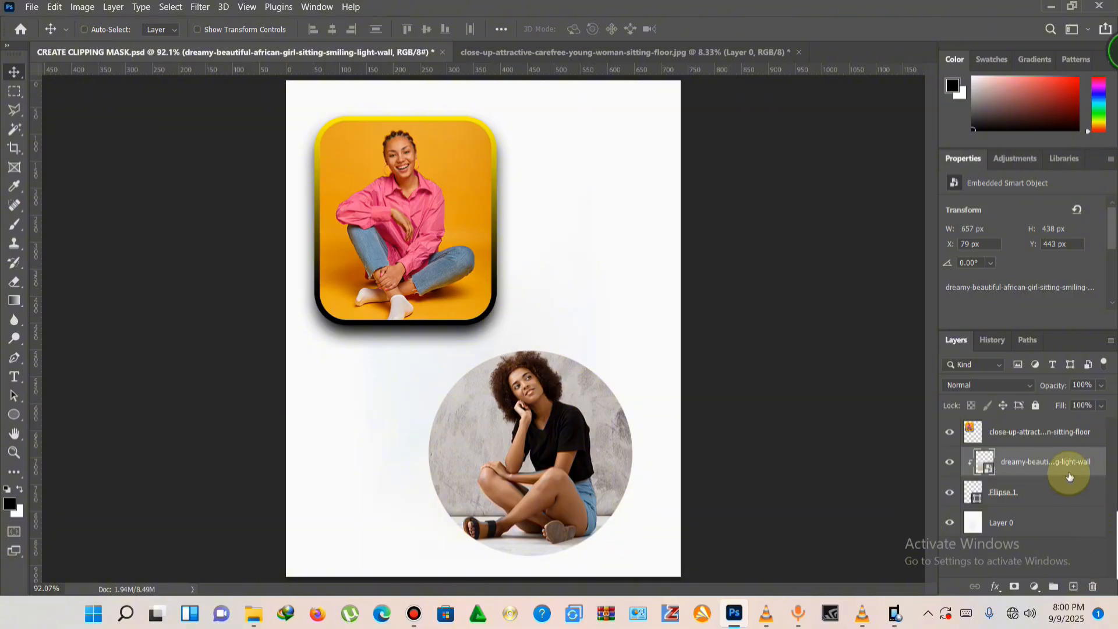
- Add a 10 px outside stroke with a linear black-to-yellow gradient to the Ellipse 1 layer through its blending options
{"action": "left_click", "coordinate": [1070, 496]}
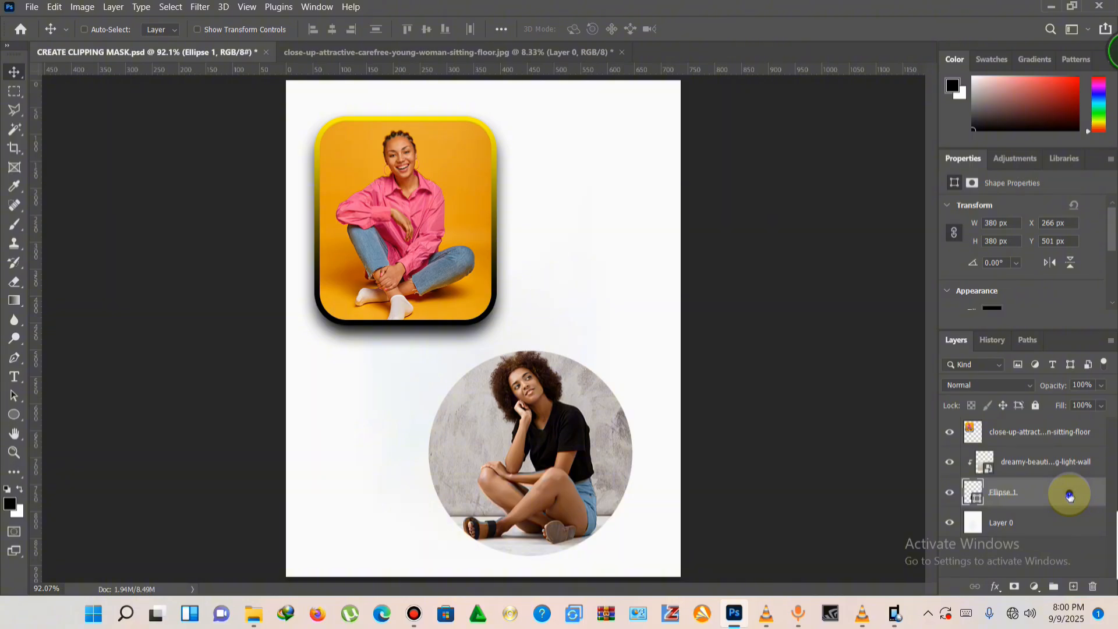
{"action": "right_click", "coordinate": [1070, 496]}
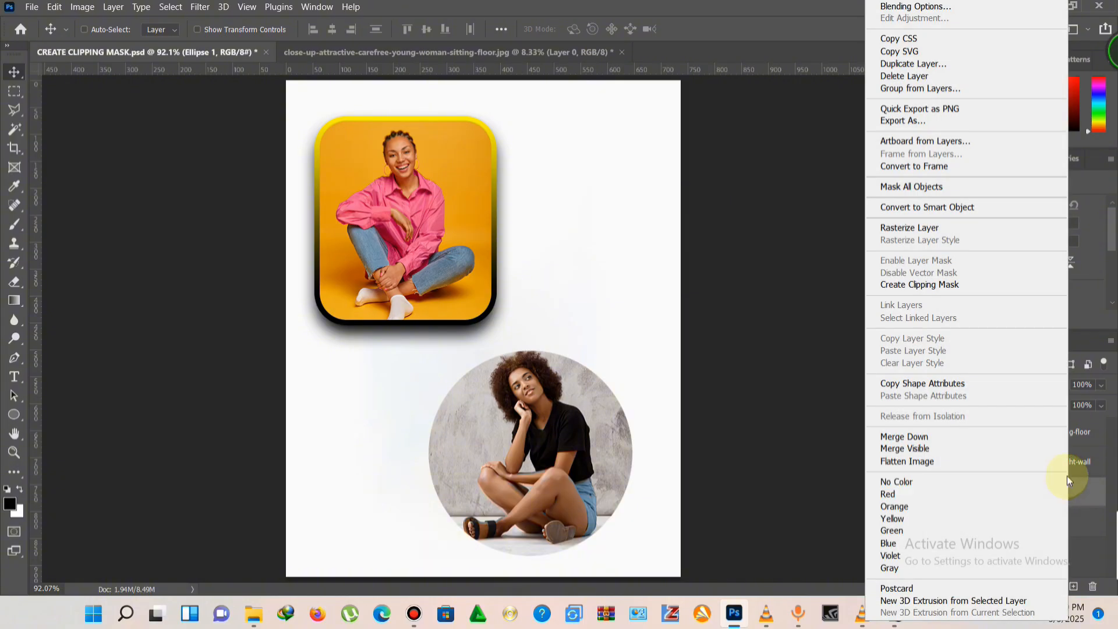
{"action": "left_click", "coordinate": [965, 7]}
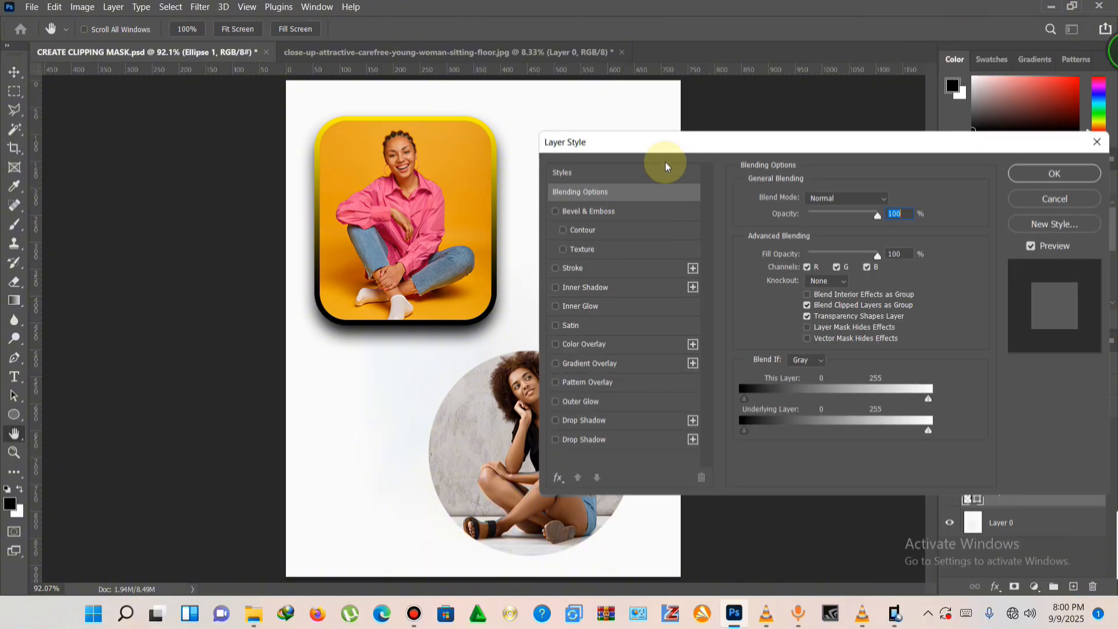
{"action": "mouse_move", "coordinate": [669, 142]}
{"action": "left_mouse_down"}
{"action": "mouse_move", "coordinate": [765, 176]}
{"action": "mouse_move", "coordinate": [815, 125]}
{"action": "left_mouse_up"}
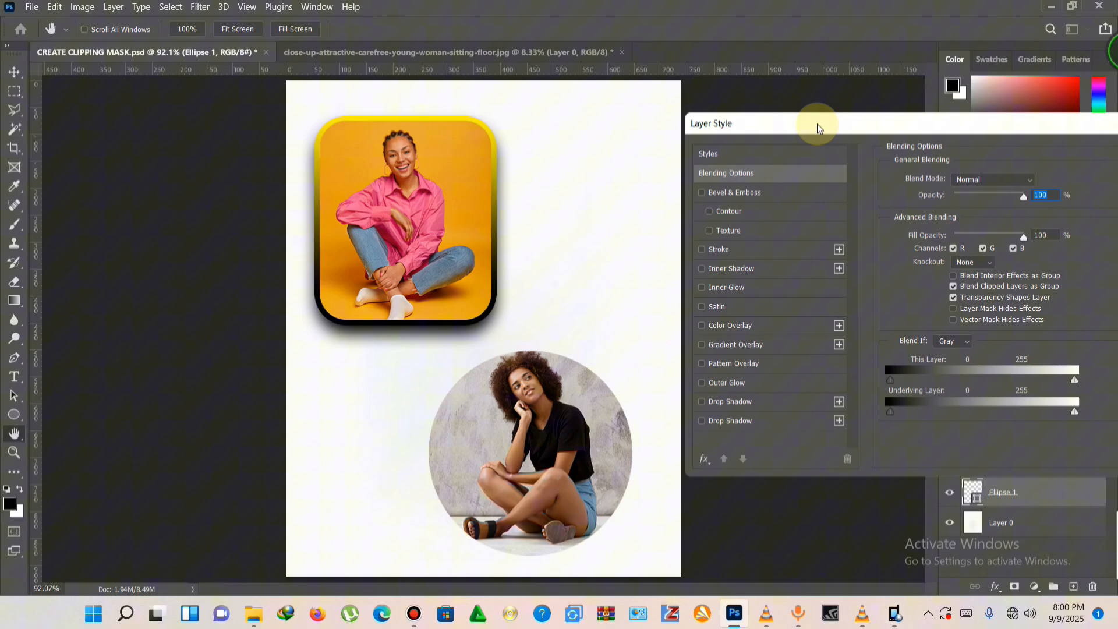
{"action": "left_click", "coordinate": [750, 252]}
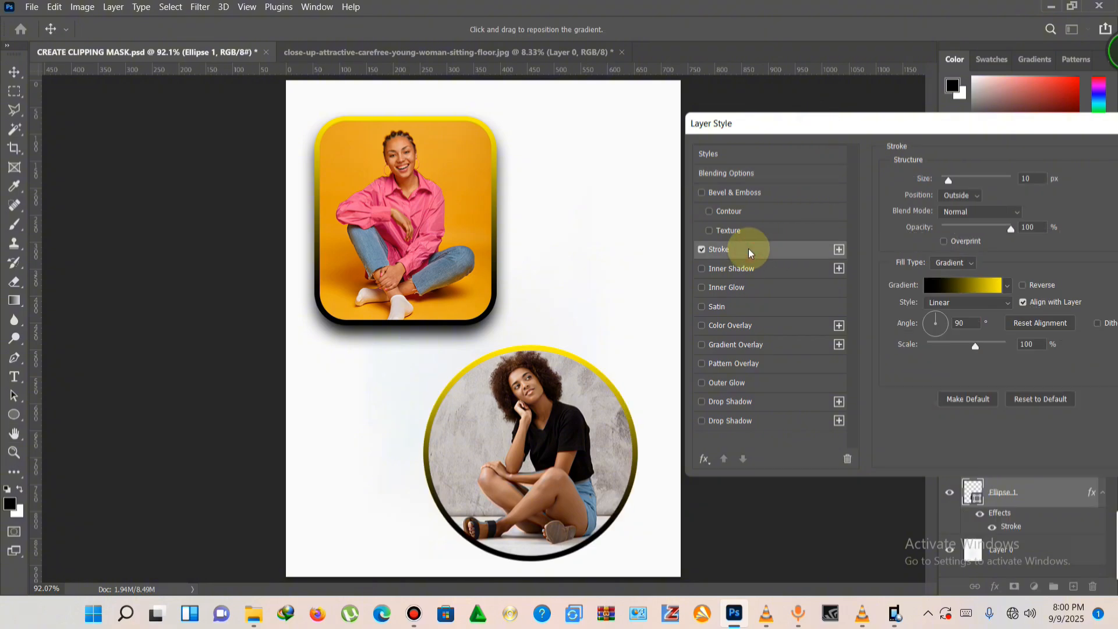
- Change the black stop of the circle's stroke gradient to a dark blue around #0f517b and accept the gradient
{"action": "left_click", "coordinate": [938, 294]}
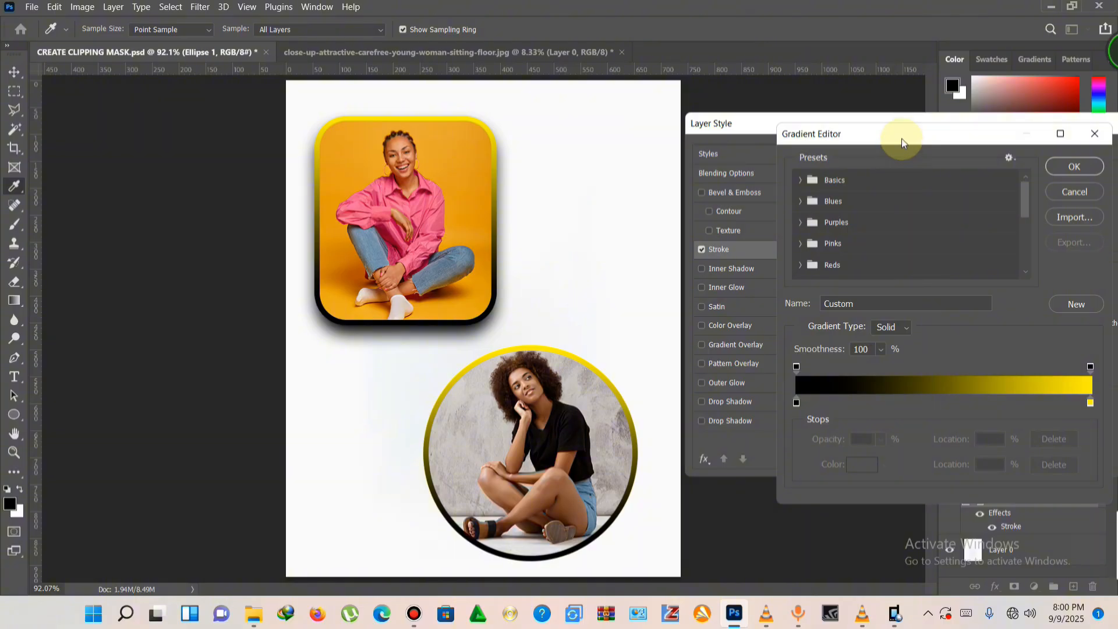
{"action": "left_click_drag", "start_coordinate": [901, 138], "coordinate": [804, 135]}
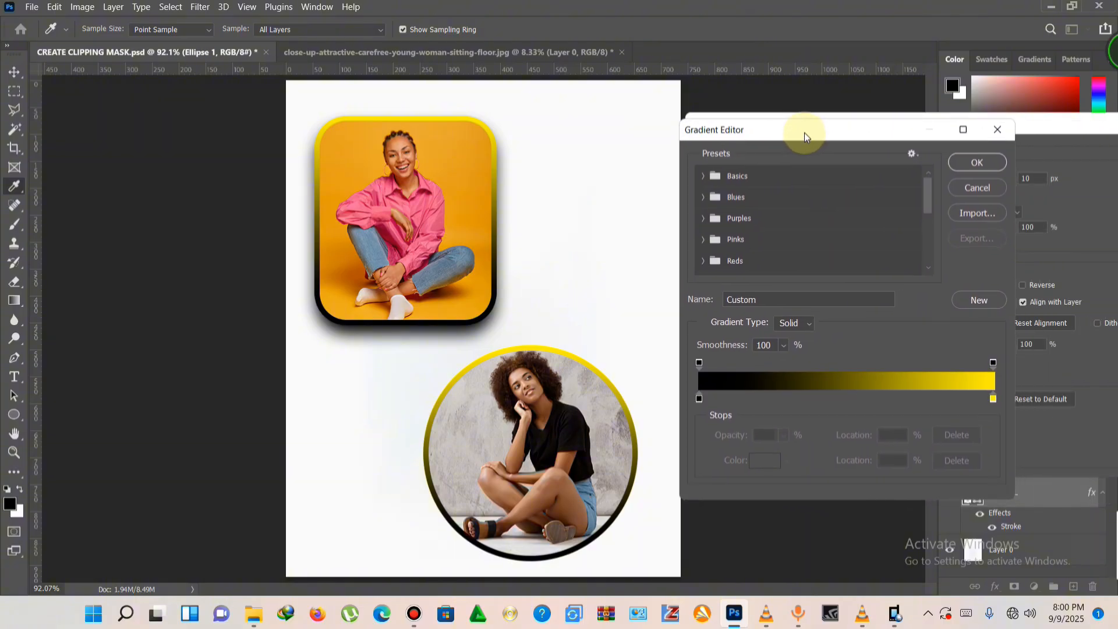
{"action": "left_click", "coordinate": [699, 399]}
{"action": "left_click", "coordinate": [762, 463]}
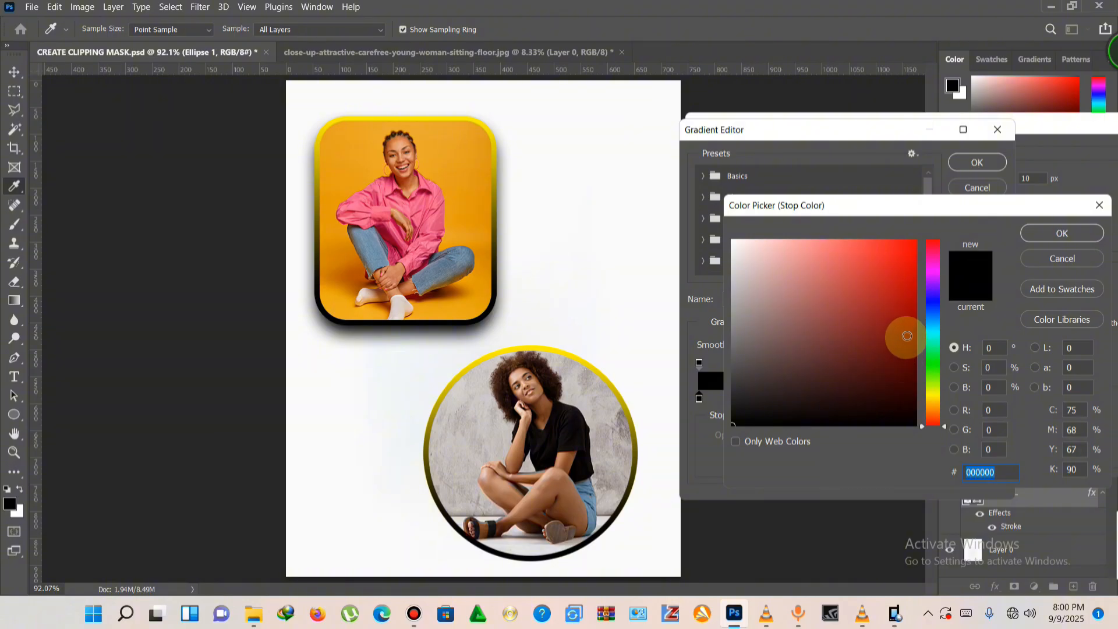
{"action": "left_click", "coordinate": [930, 319]}
{"action": "left_click", "coordinate": [894, 336]}
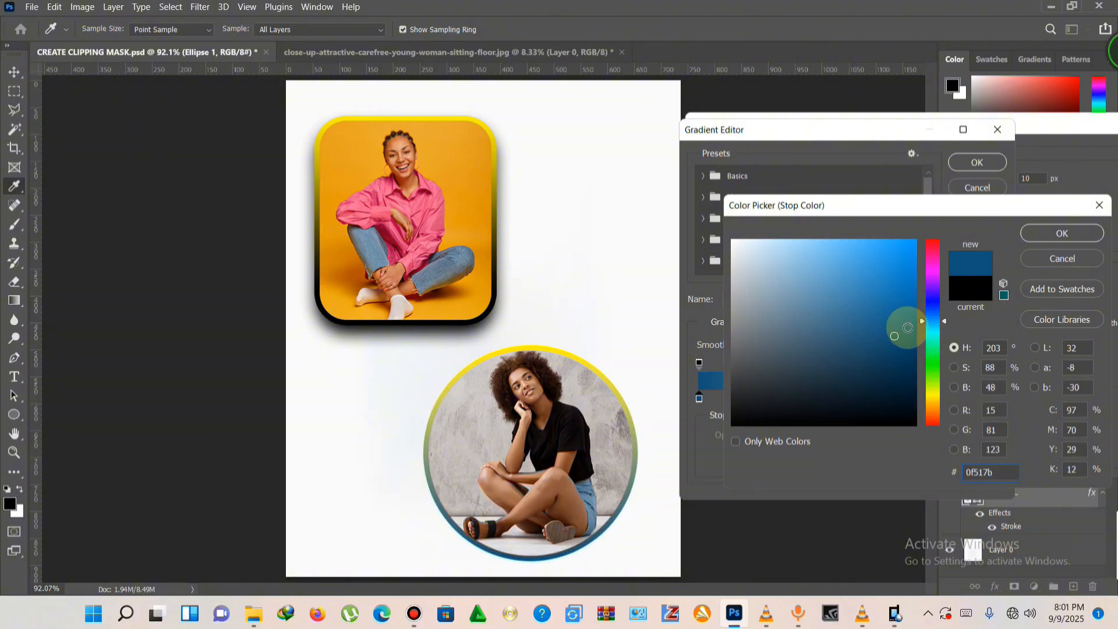
{"action": "left_click", "coordinate": [1063, 233]}
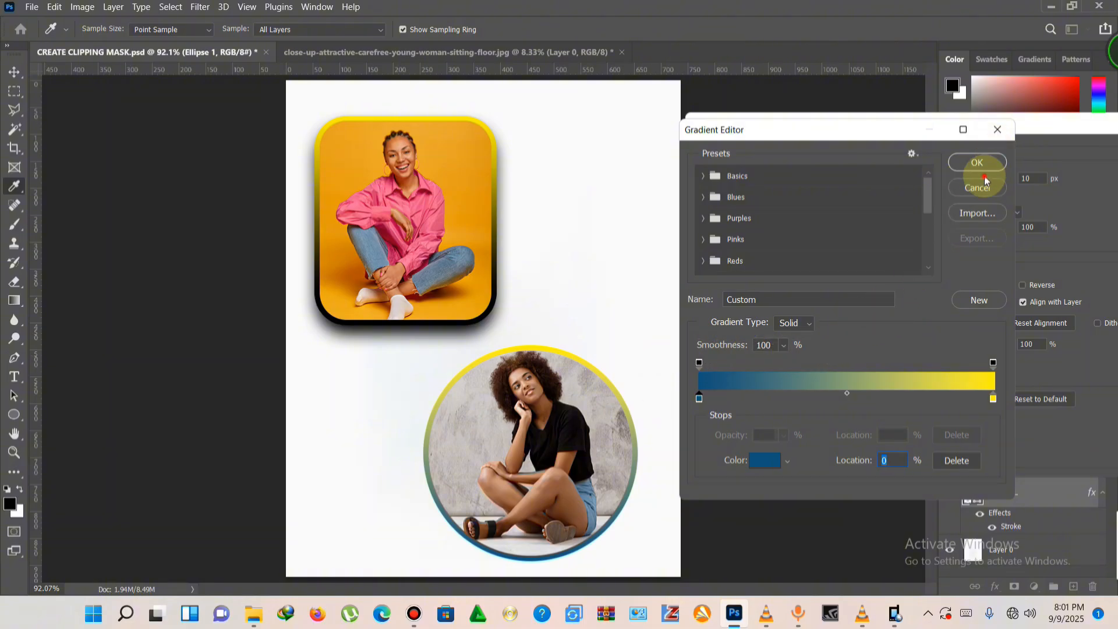
{"action": "left_click", "coordinate": [977, 162]}
- Add a drop shadow to the circle with 100% opacity, 19 px distance, 18% spread and 40 px size, and apply the layer style
{"action": "left_click_drag", "start_coordinate": [984, 138], "coordinate": [1000, 120]}
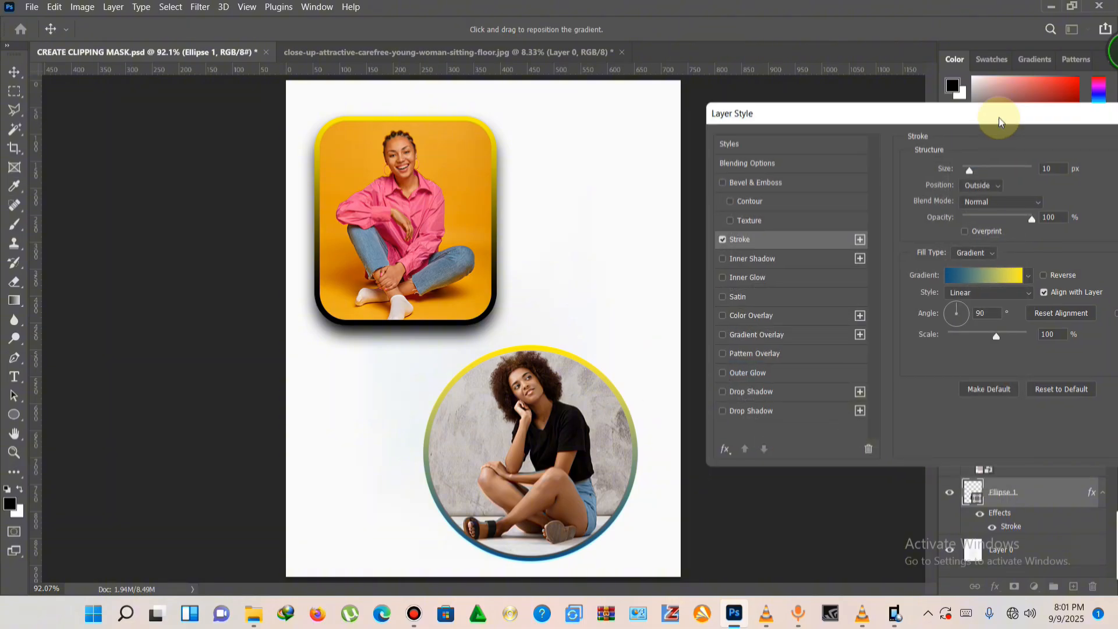
{"action": "left_click", "coordinate": [757, 412]}
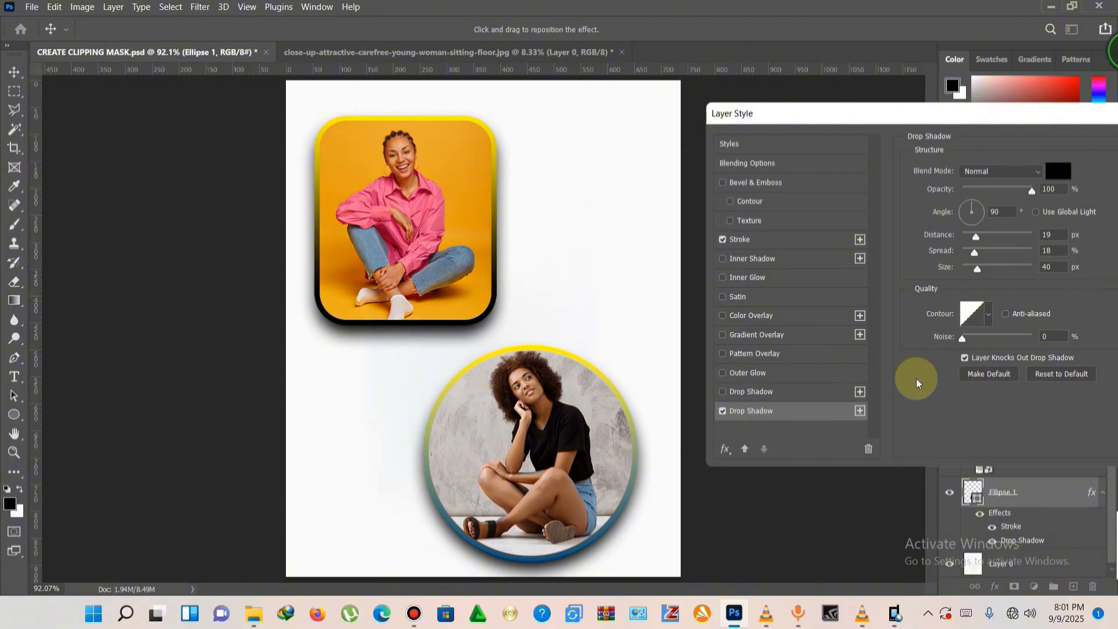
{"action": "left_click_drag", "start_coordinate": [1020, 122], "coordinate": [989, 120]}
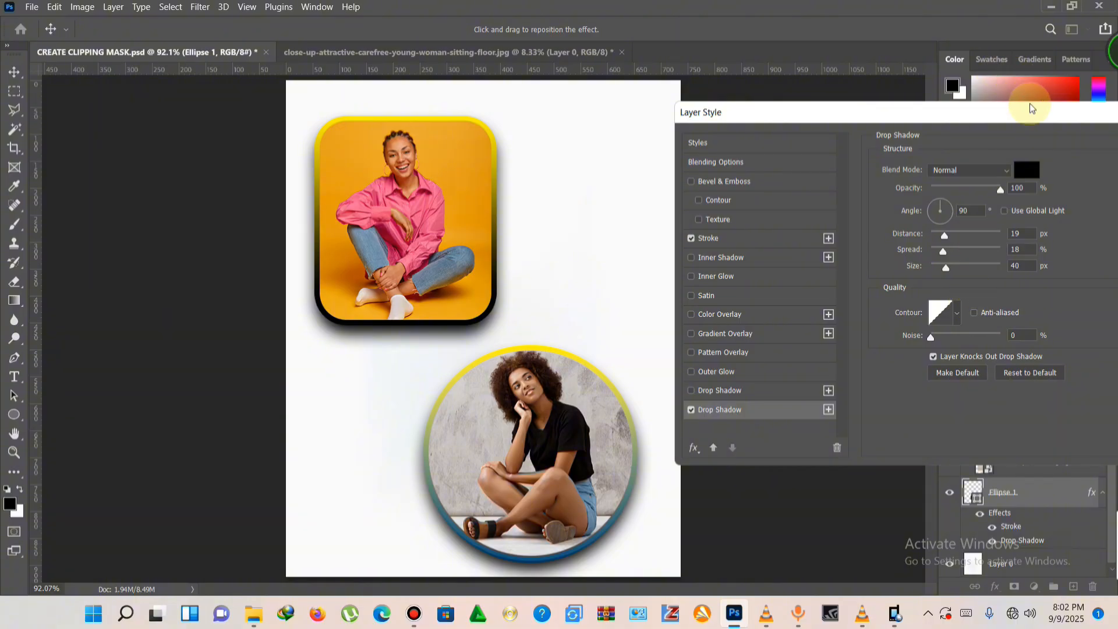
{"action": "left_click_drag", "start_coordinate": [1034, 112], "coordinate": [942, 123]}
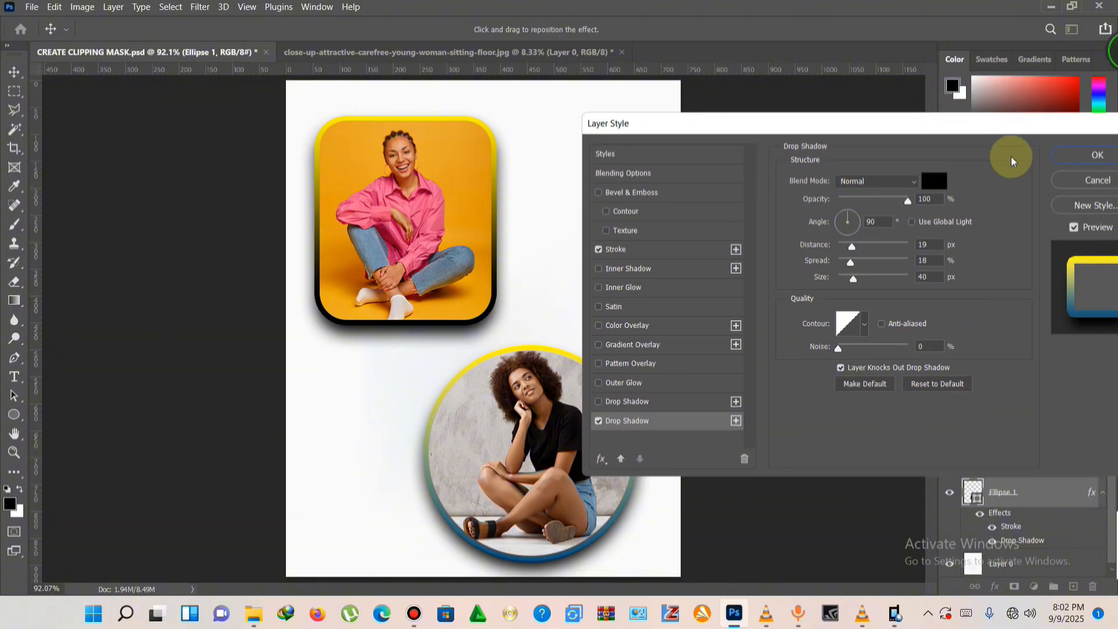
{"action": "left_click", "coordinate": [1075, 155]}
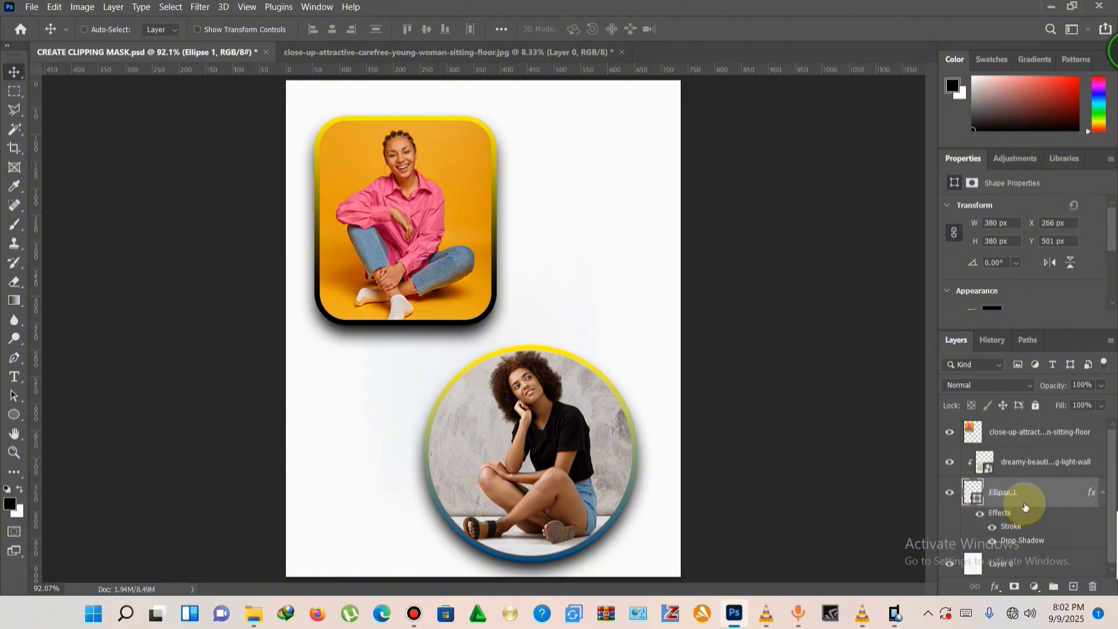
- Merge the clipped photo and Ellipse 1 into one layer, scaled to about 393 × 394 px and placed at about X 297 px, Y 444 px
{"action": "left_click", "coordinate": [1048, 469], "text": "shift"}
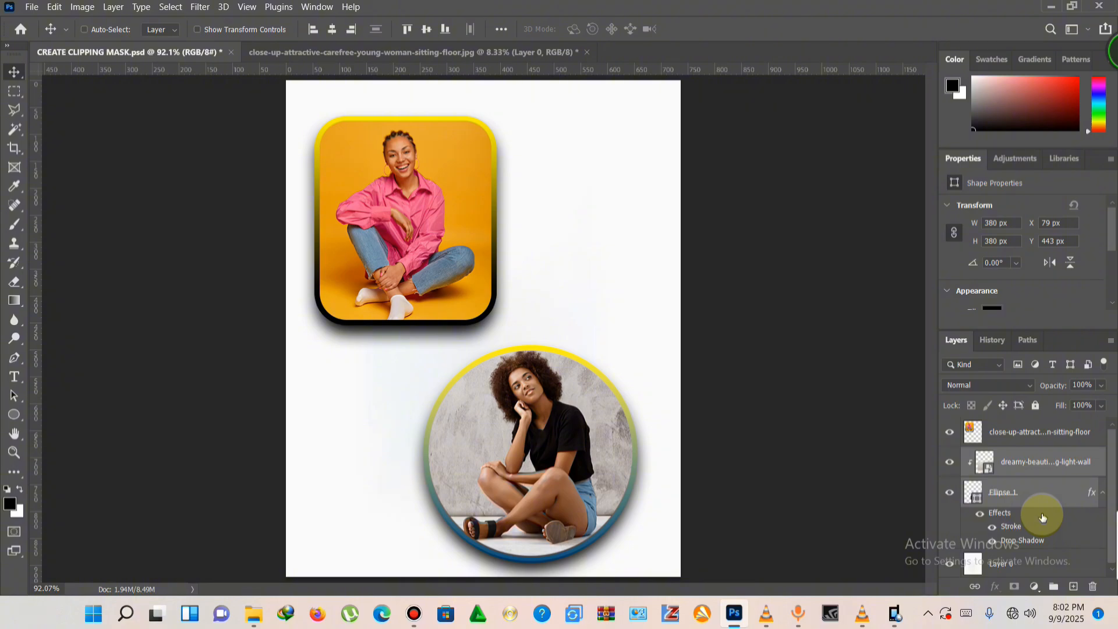
{"action": "key", "text": "ctrl+e"}
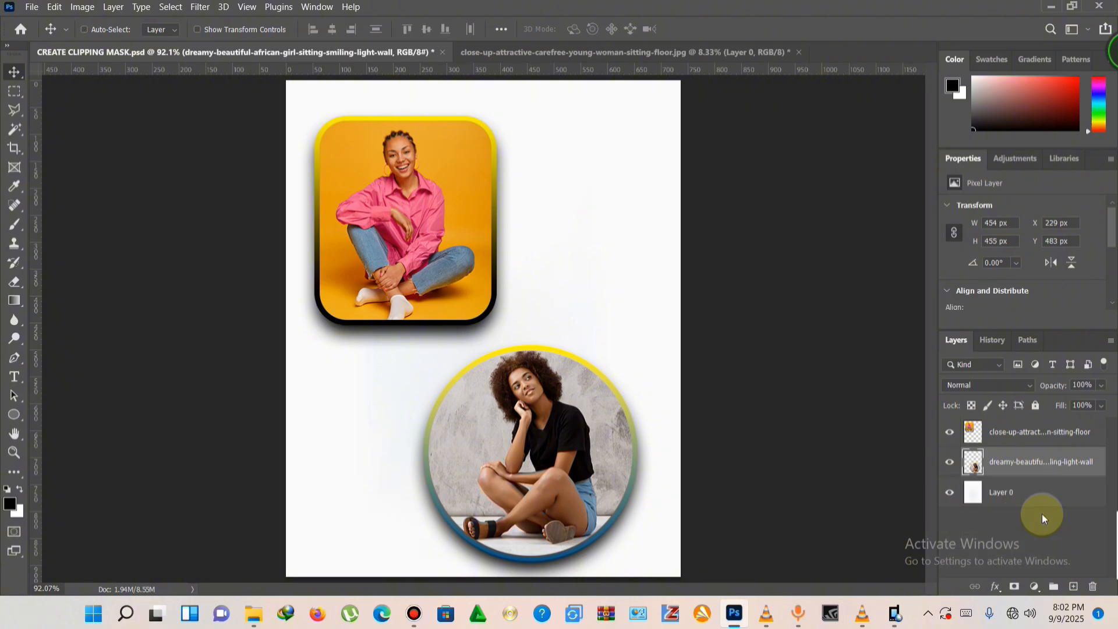
{"action": "left_click", "coordinate": [215, 30]}
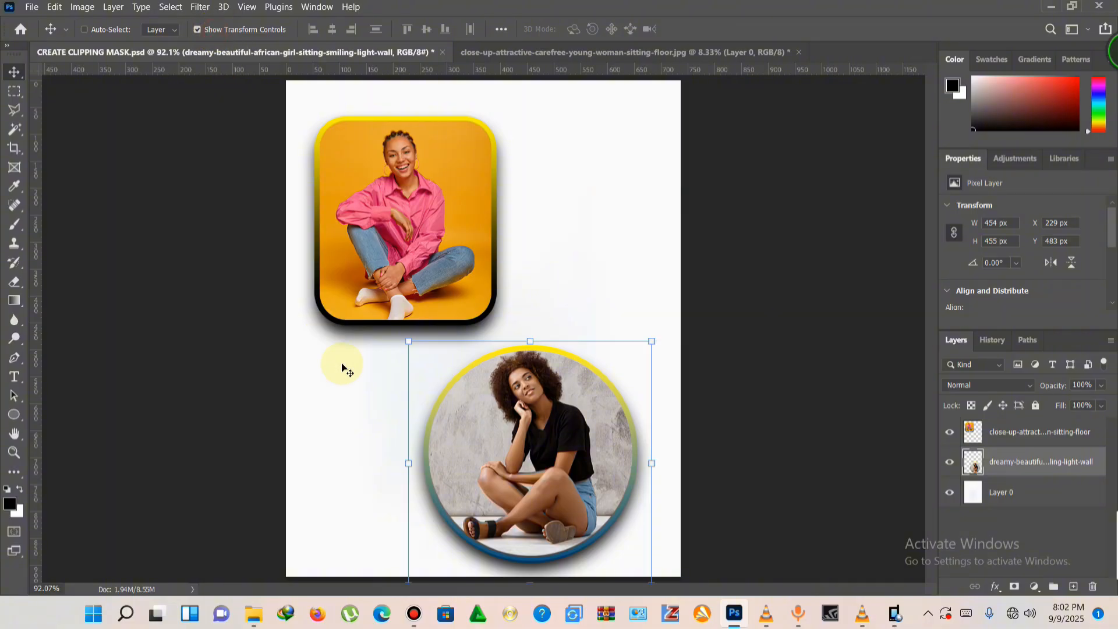
{"action": "scroll", "coordinate": [427, 524], "scroll_direction": "down", "scroll_amount": 1}
{"action": "left_click", "coordinate": [415, 563]}
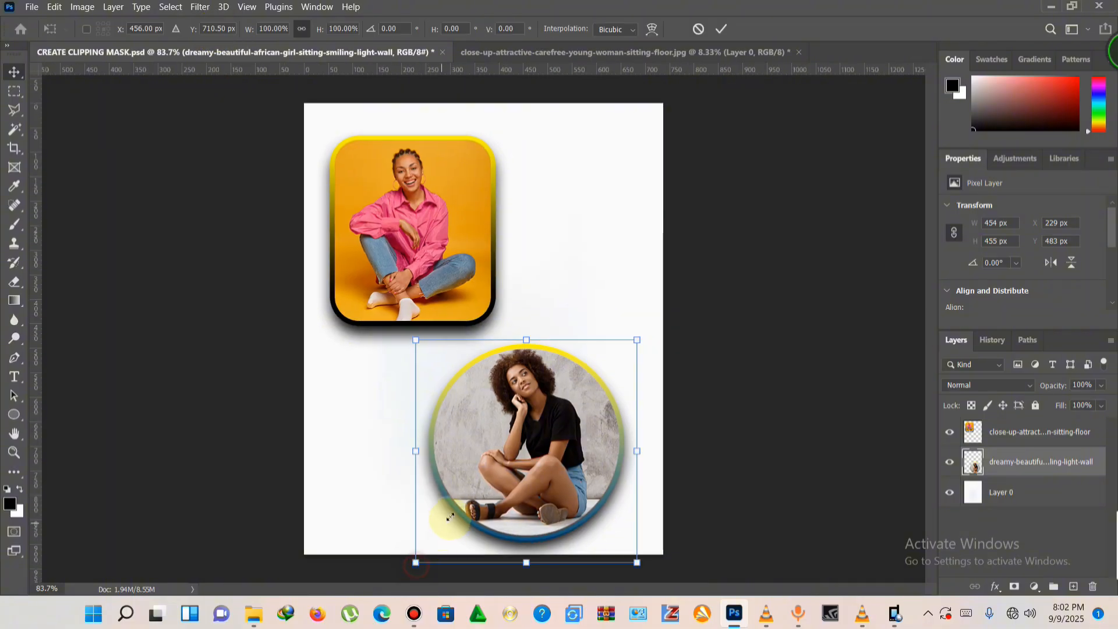
{"action": "mouse_move", "coordinate": [450, 517]}
{"action": "left_mouse_down"}
{"action": "mouse_move", "coordinate": [475, 494]}
{"action": "mouse_move", "coordinate": [443, 515]}
{"action": "mouse_move", "coordinate": [445, 533]}
{"action": "left_mouse_up"}
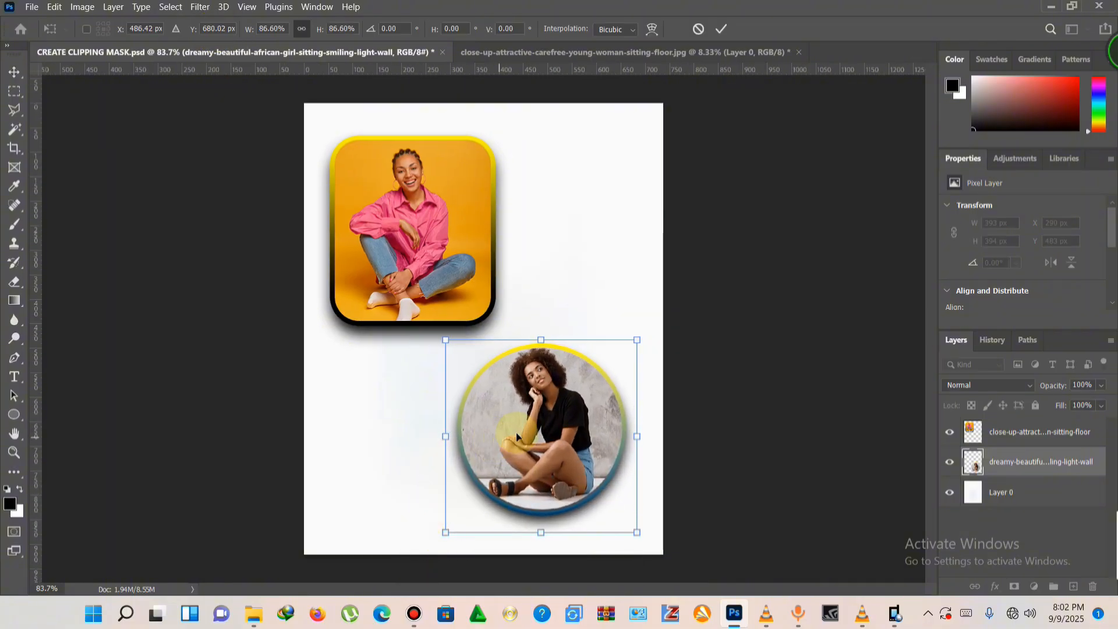
{"action": "left_click_drag", "start_coordinate": [516, 436], "coordinate": [541, 402]}
{"action": "left_click", "coordinate": [721, 28]}
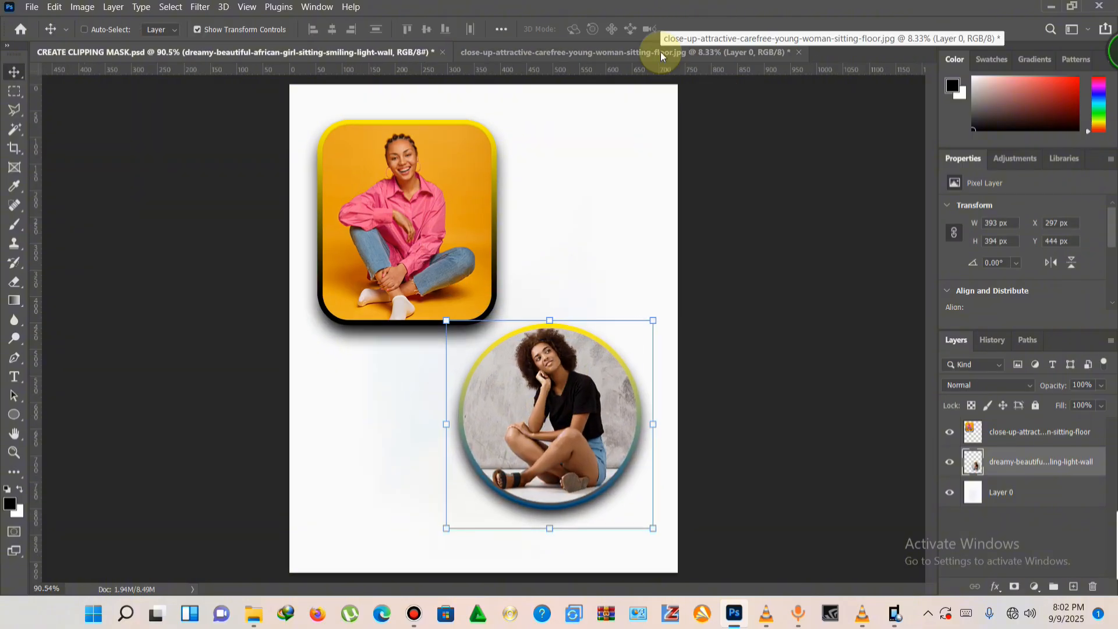